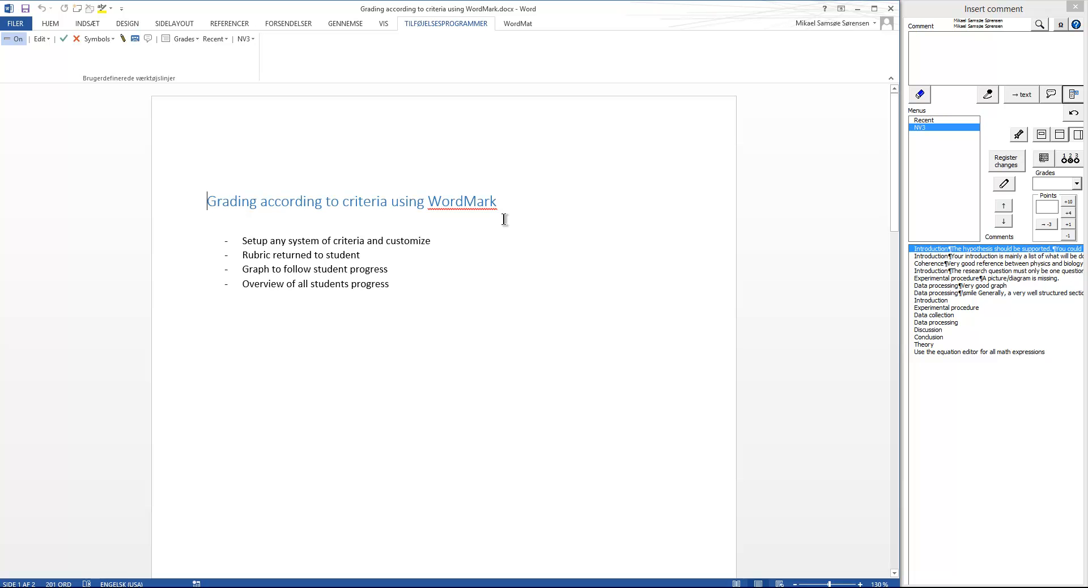
- Look through the example evaluation rubric, the Coherence table and the student progress chart in the document
scroll(505, 219, "down", 5)
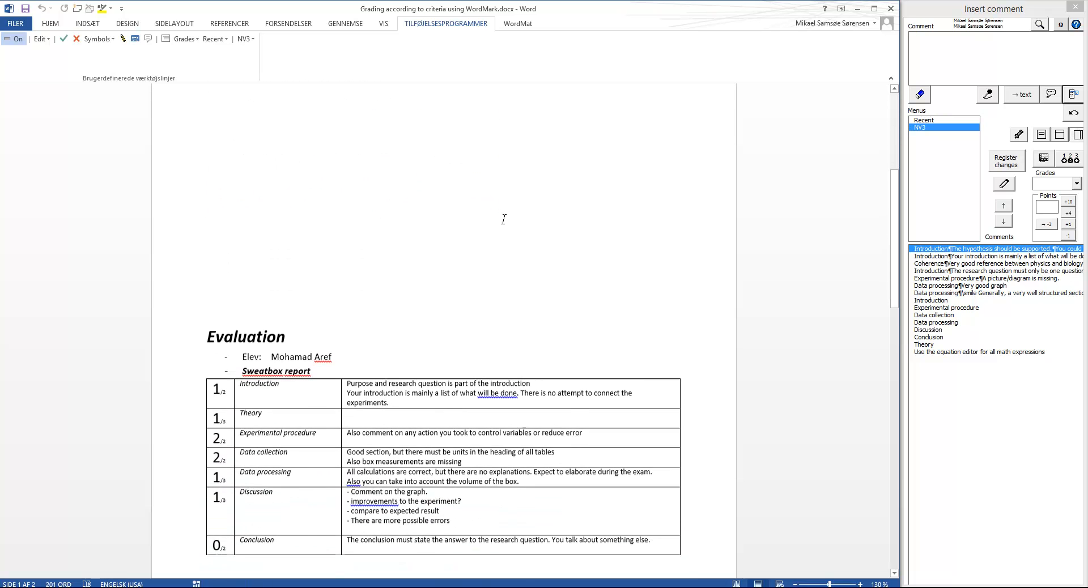
scroll(503, 219, "down", 2)
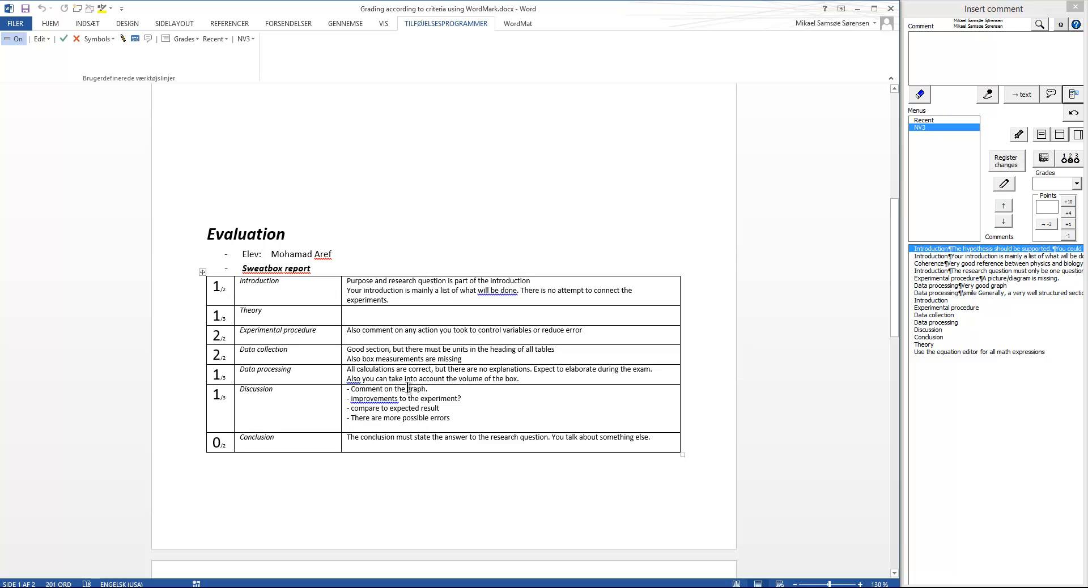
scroll(349, 296, "down", 3)
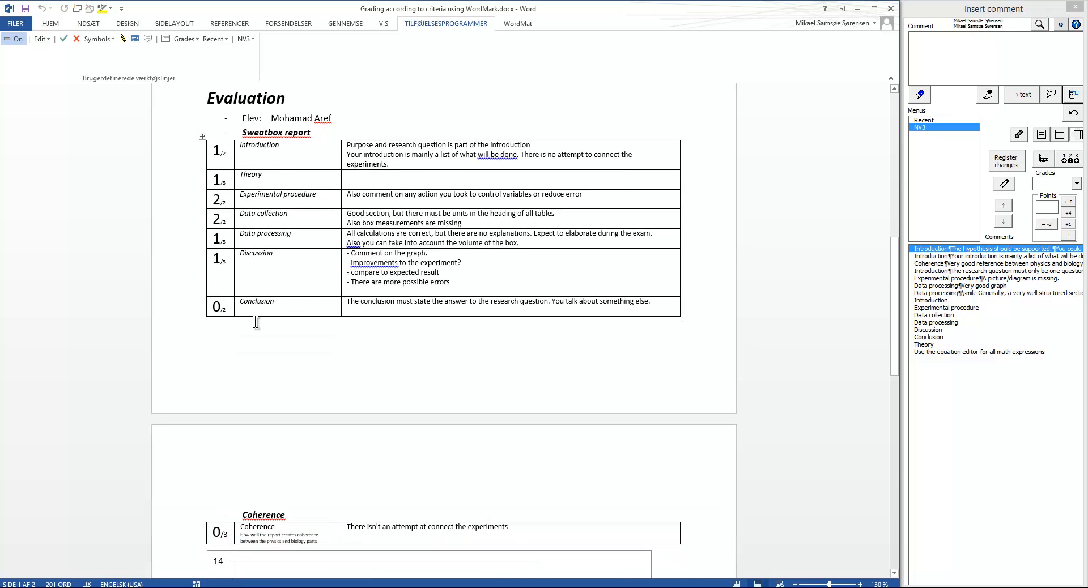
scroll(256, 321, "down", 9)
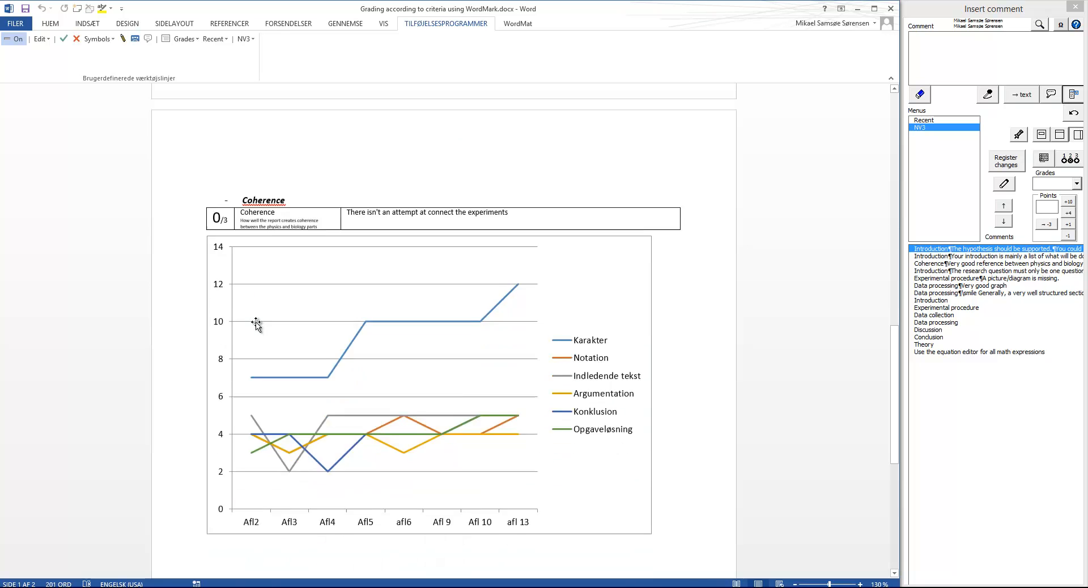
scroll(257, 329, "down", 1)
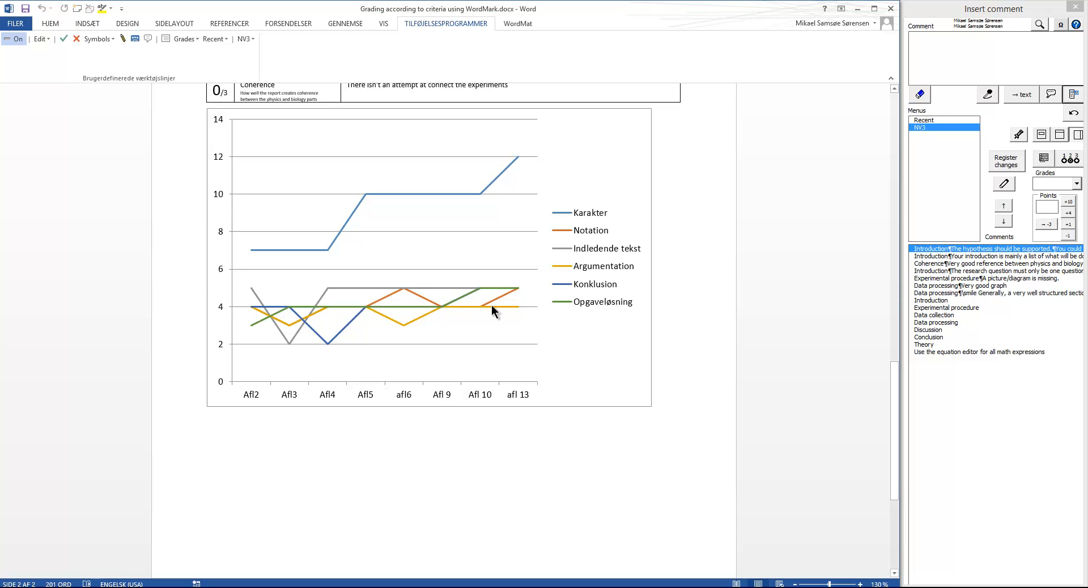
scroll(491, 305, "up", 10)
scroll(492, 305, "up", 6)
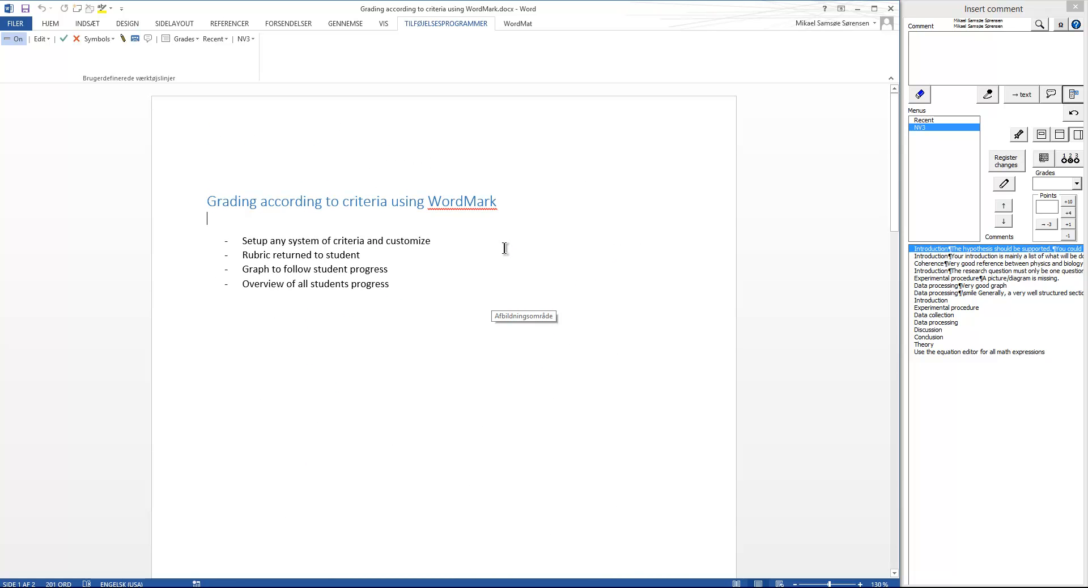
- Create a new criteria set named "Science report" in the criteria editor
left_click(44, 36)
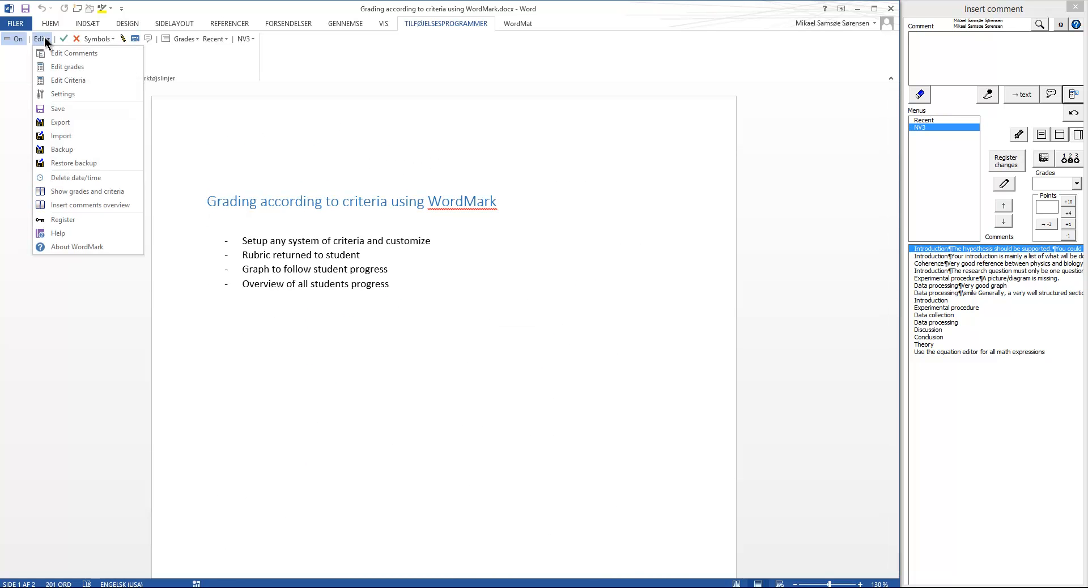
left_click(73, 80)
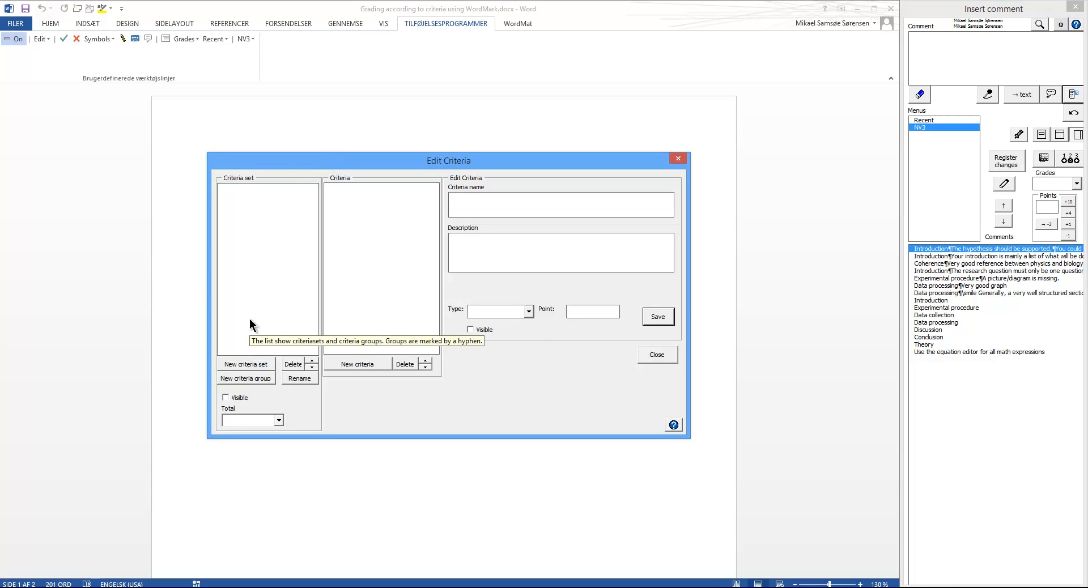
left_click(260, 365)
type("Science report")
left_click(622, 195)
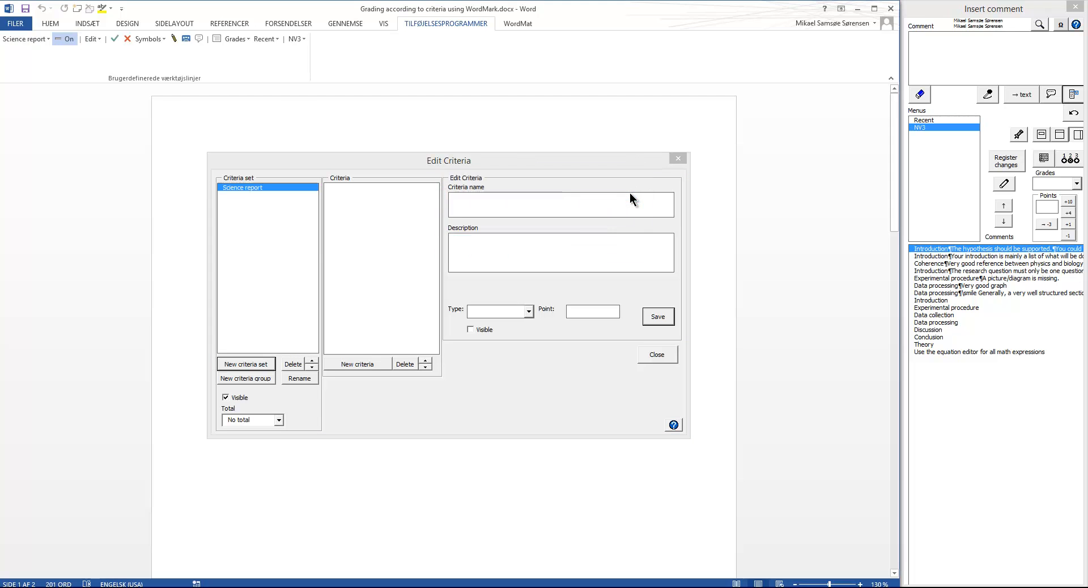
- Add a criteria group named "report parts" to the Science report set
left_click(252, 378)
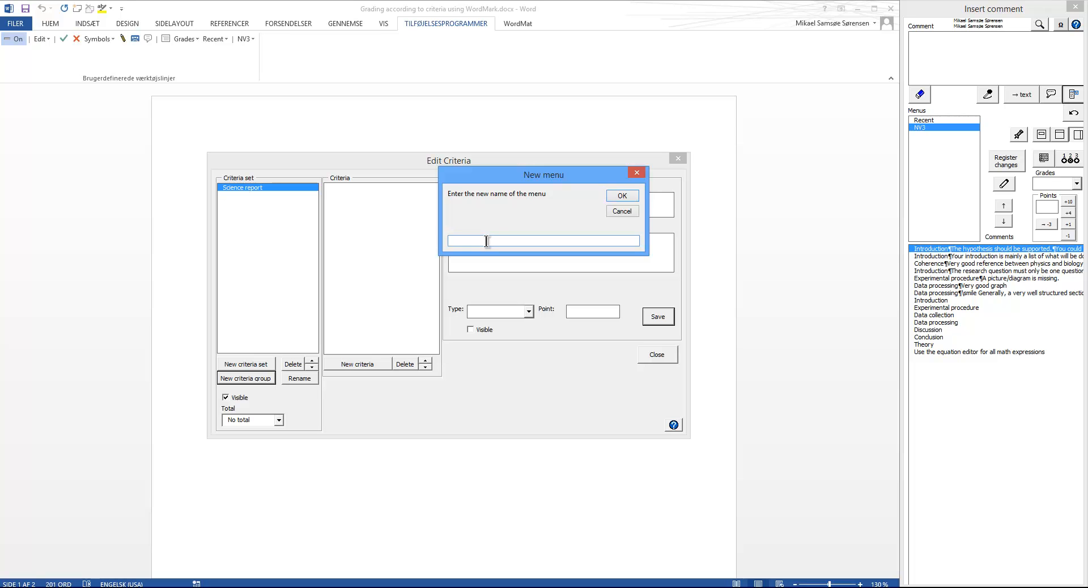
type("report parts")
left_click(623, 195)
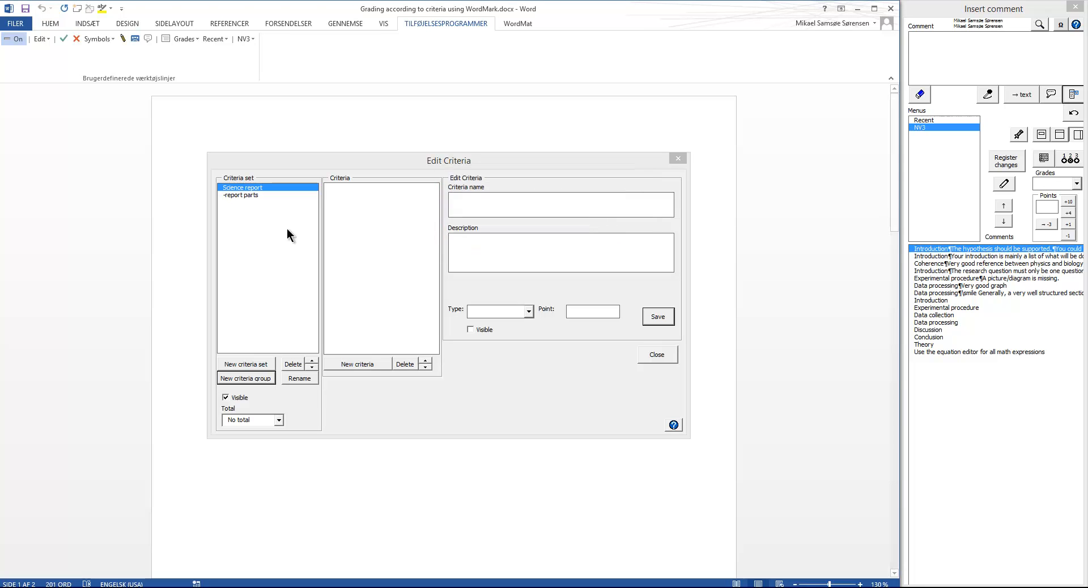
- Add an "Introduction" criterion to the report parts group, using radio buttons with points 0,1,2,3, and save it
left_click(259, 195)
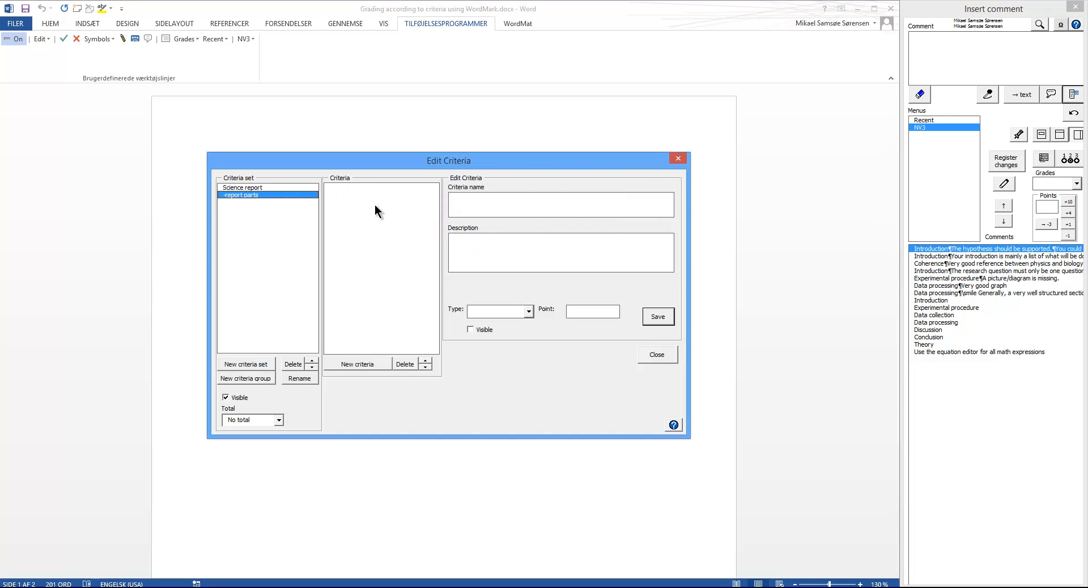
left_click(371, 365)
type("Introduction")
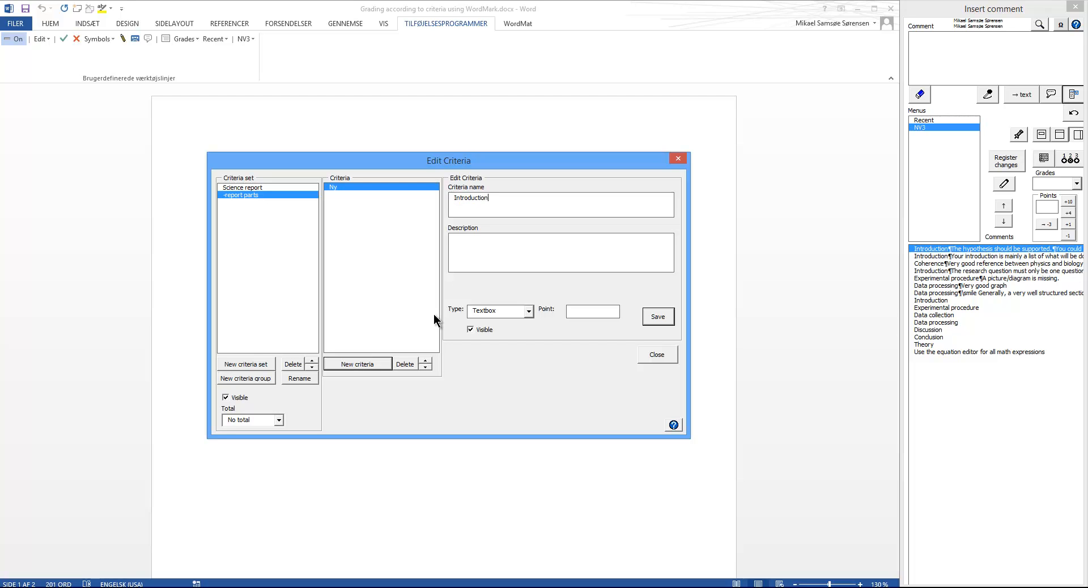
left_click(528, 311)
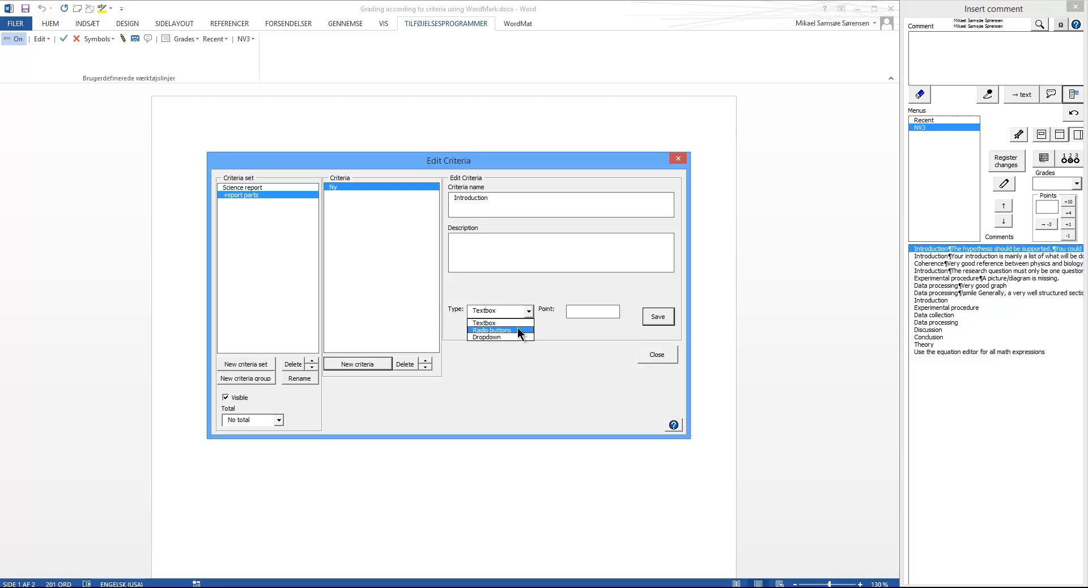
left_click(512, 331)
left_click(584, 315)
type("0,1,2,3")
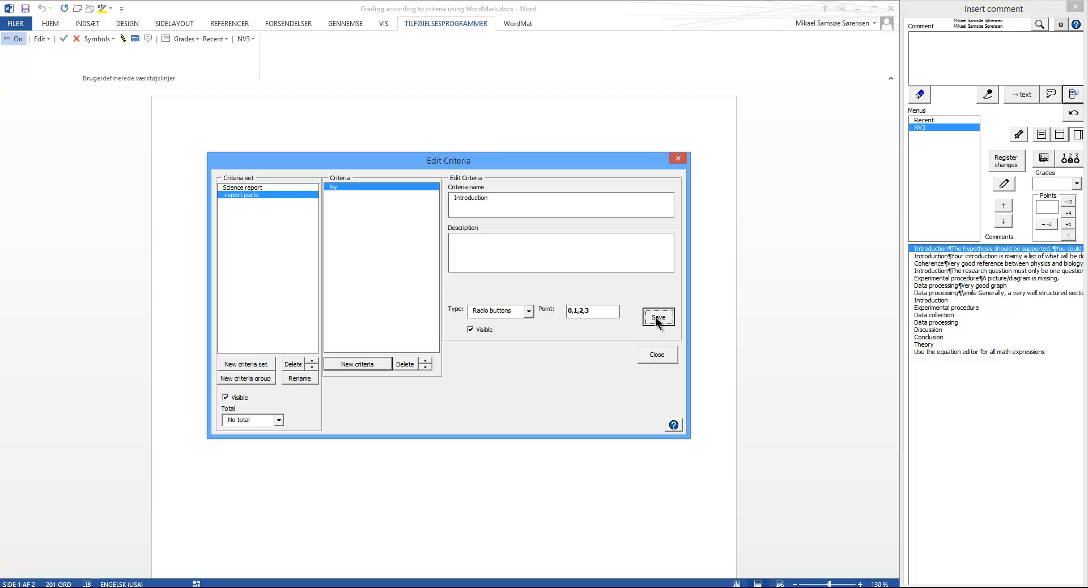
left_click(657, 319)
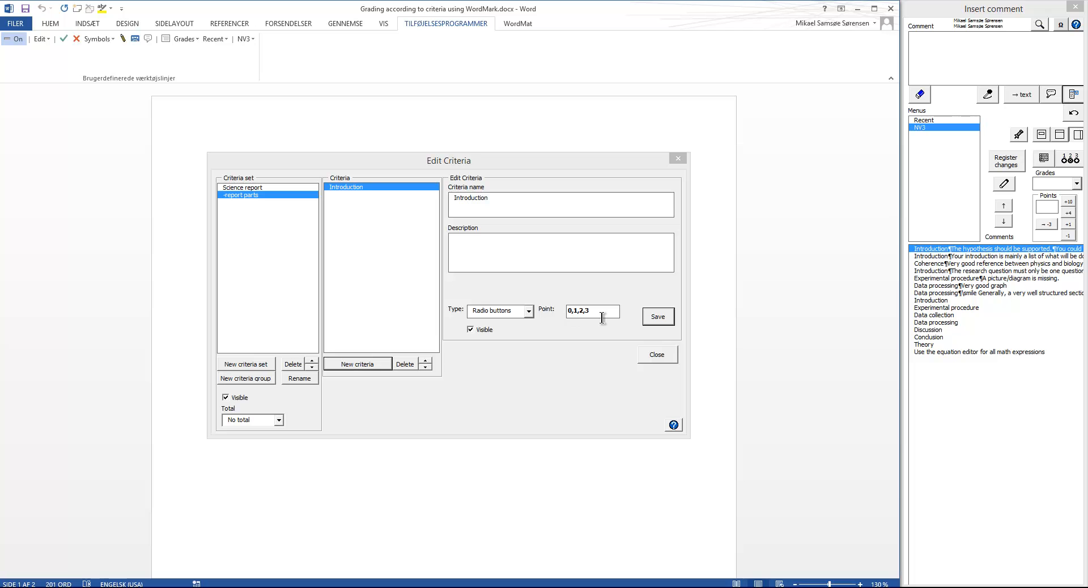
- Add a "Theory" criterion with points 0,1,2,3 to the report parts group, save it and close the criteria editor
left_click(366, 367)
type("Theory se")
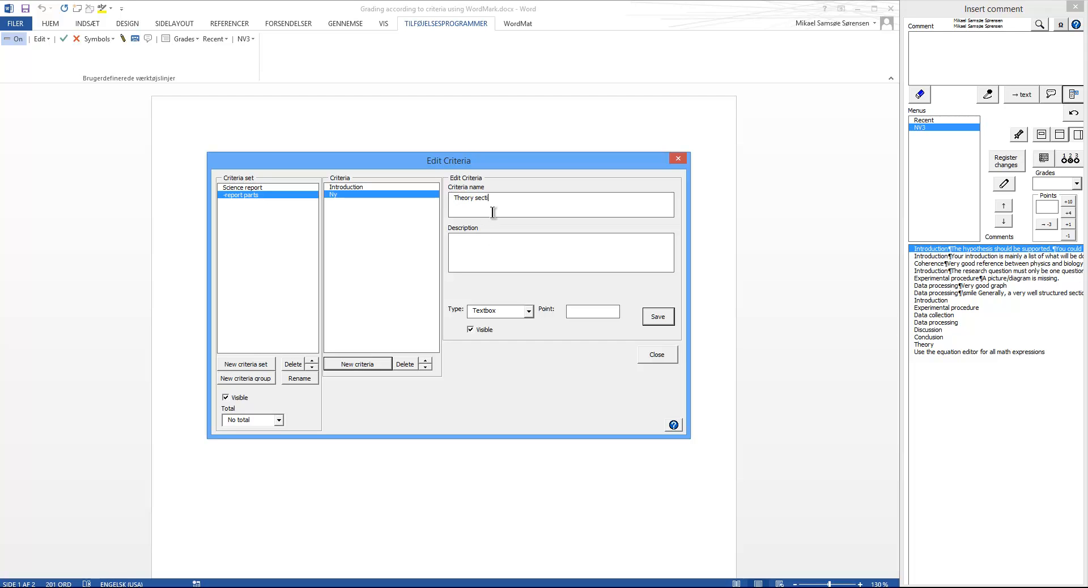
type("ct")
key("BackSpace")
key("BackSpace")
key("BackSpace")
key("BackSpace")
key("BackSpace")
left_click(585, 314)
type("0,")
left_click(663, 318)
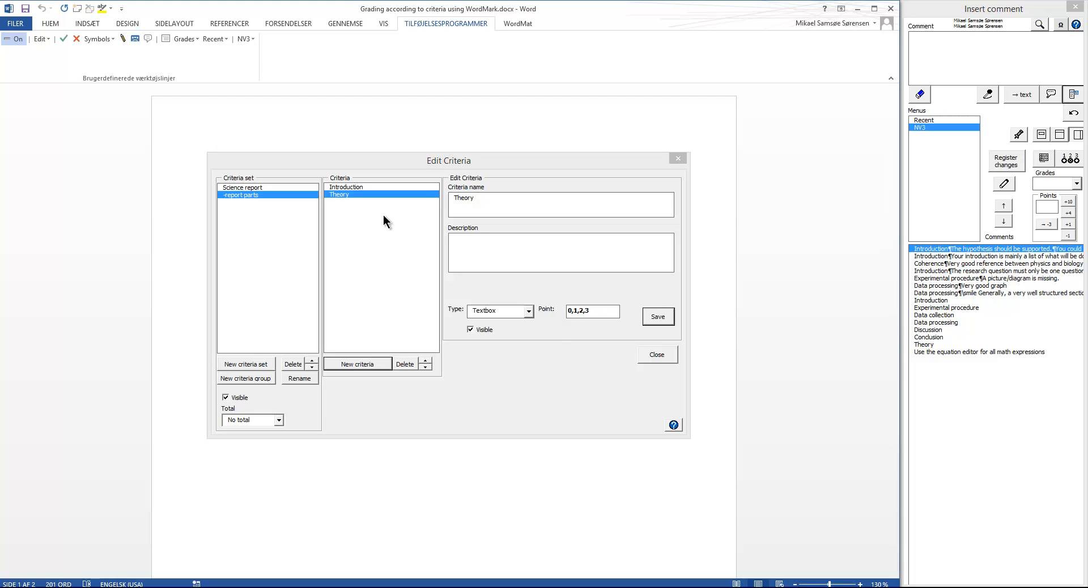
left_click(668, 355)
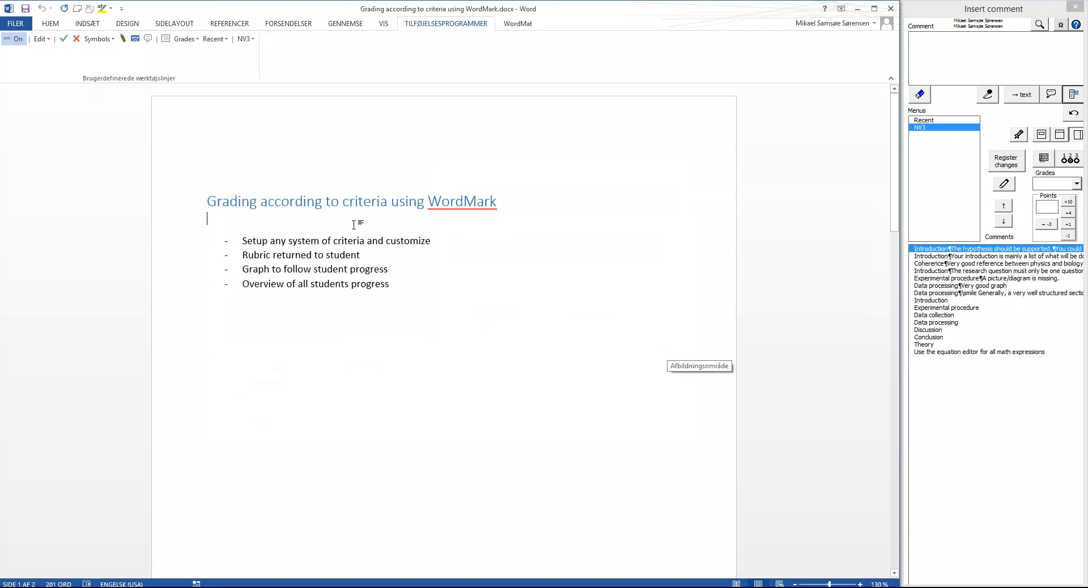
- Switch to the student's nv3 final report document and go to its Common Introduction section
left_click(176, 587)
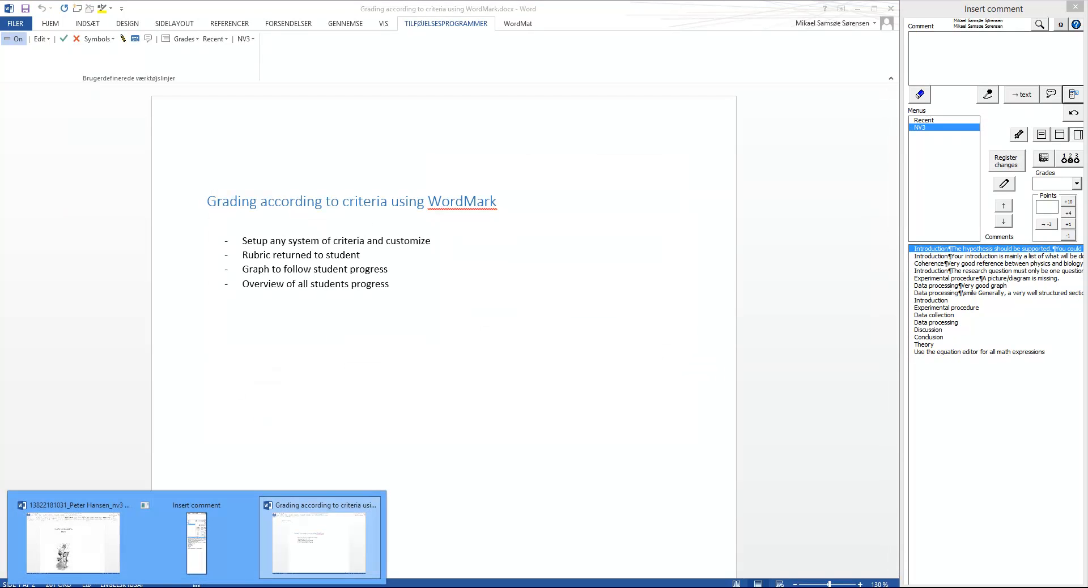
left_click(105, 542)
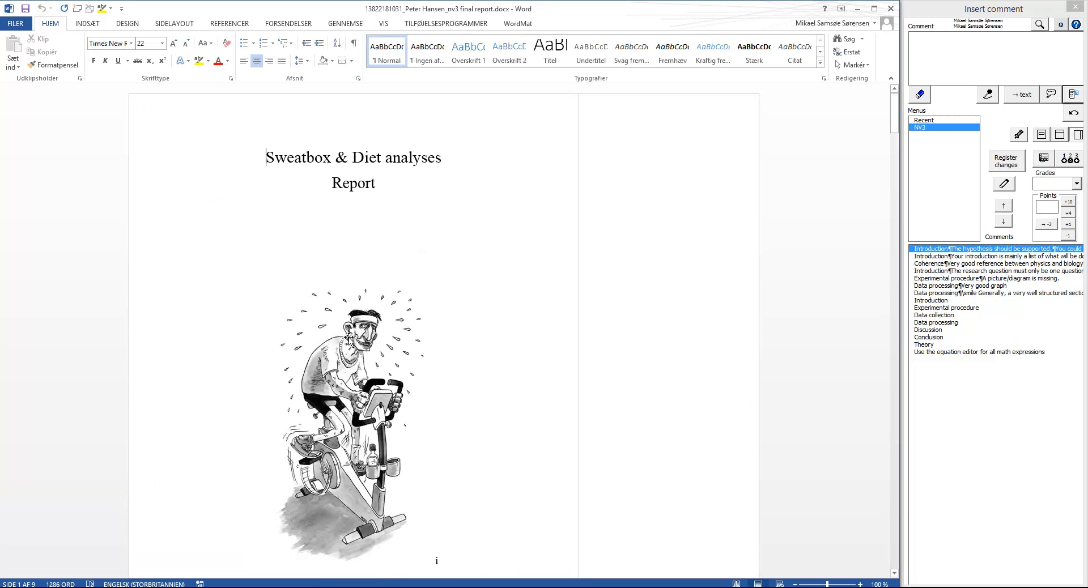
scroll(349, 339, "down", 20)
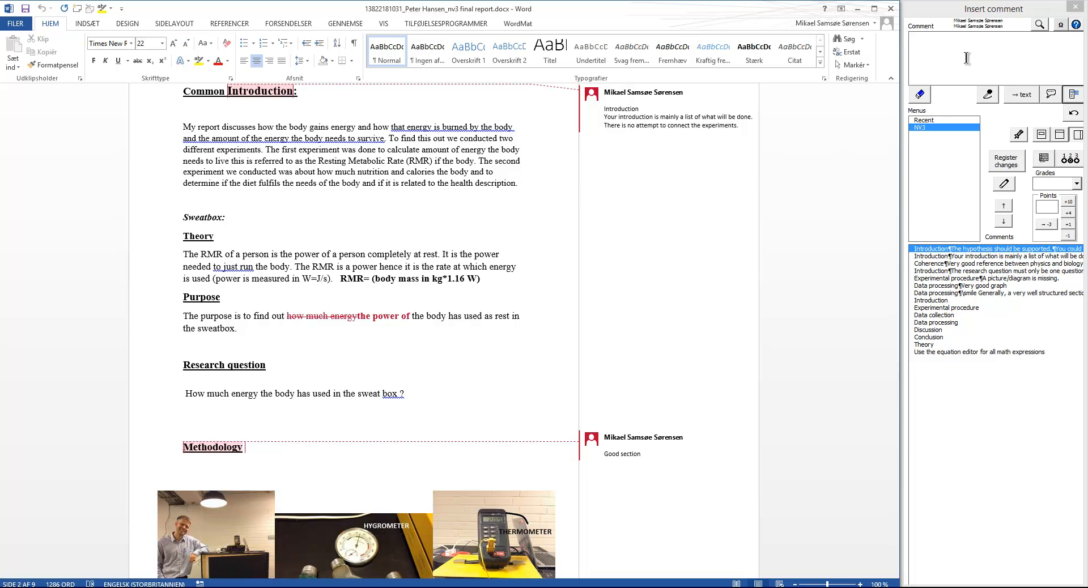
- Write "alt+<" and "near z" on two lines in the comment box and open the criteria grading form
left_click(1072, 162)
type("alt+<")
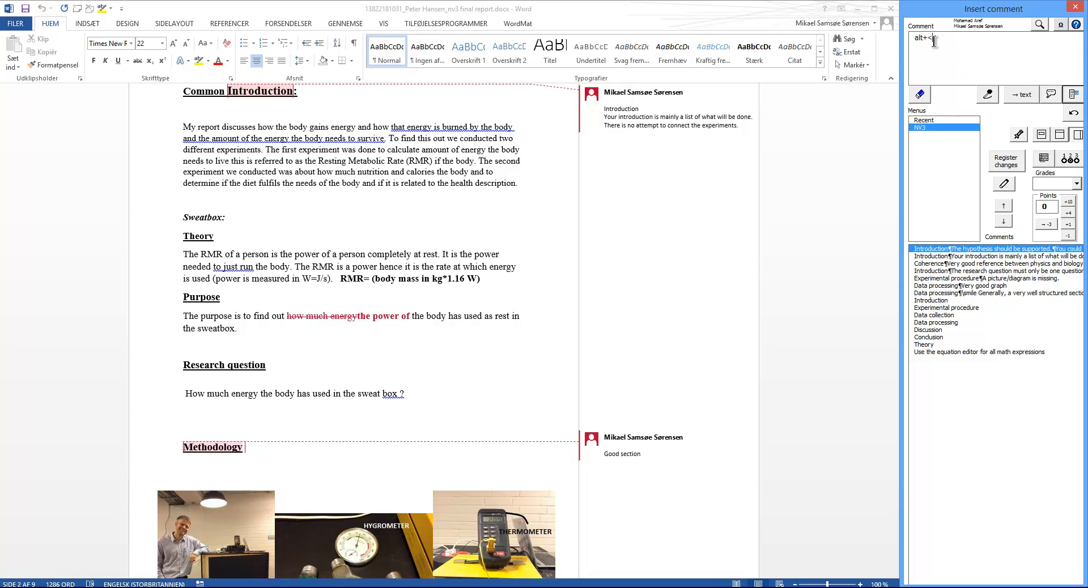
type("near z")
left_click(1074, 161)
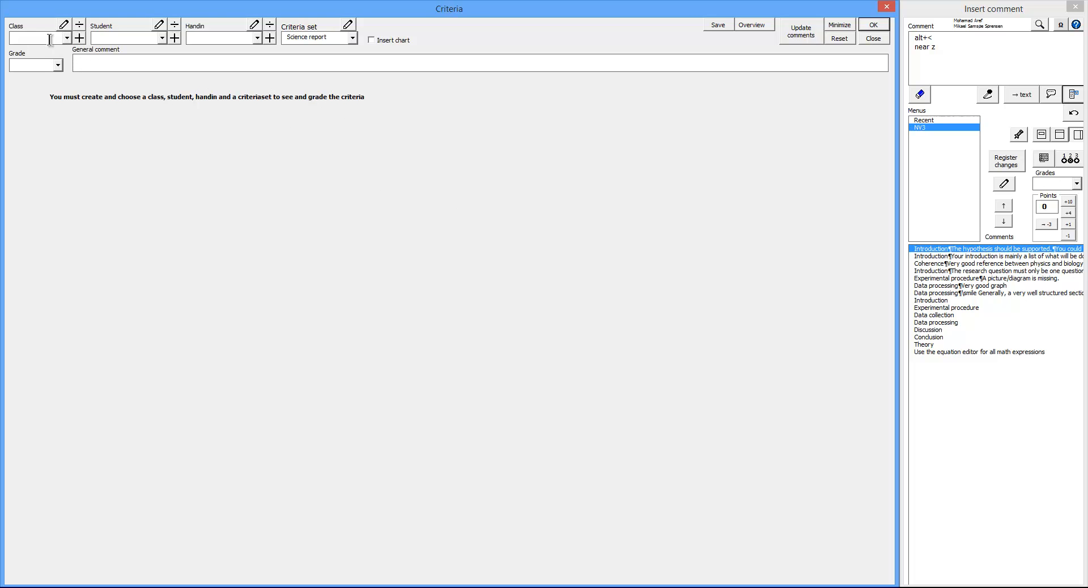
- Create the class "1a" and add a student to it by full name
left_click(79, 37)
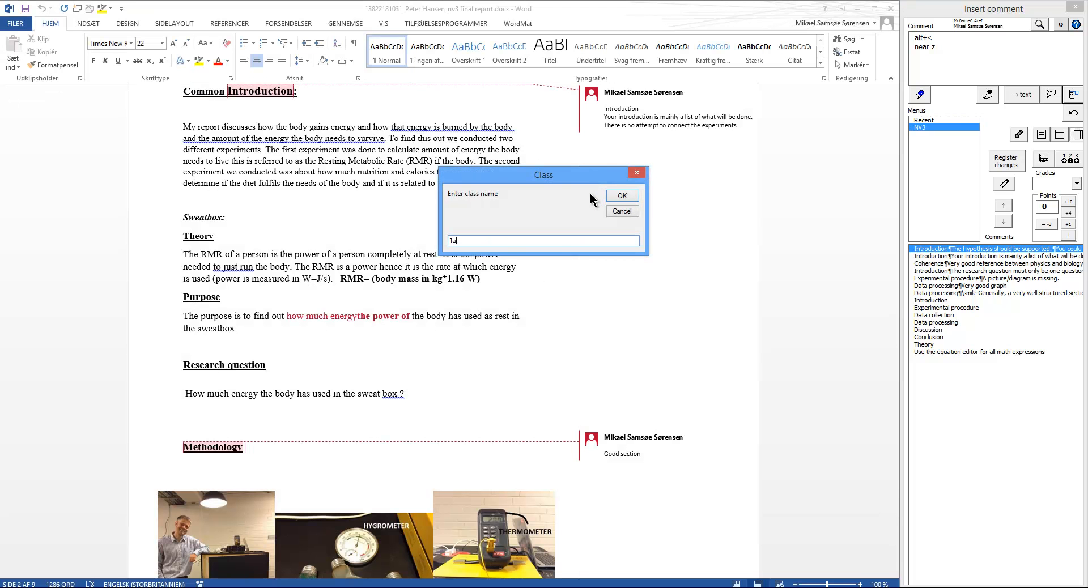
left_click(619, 197)
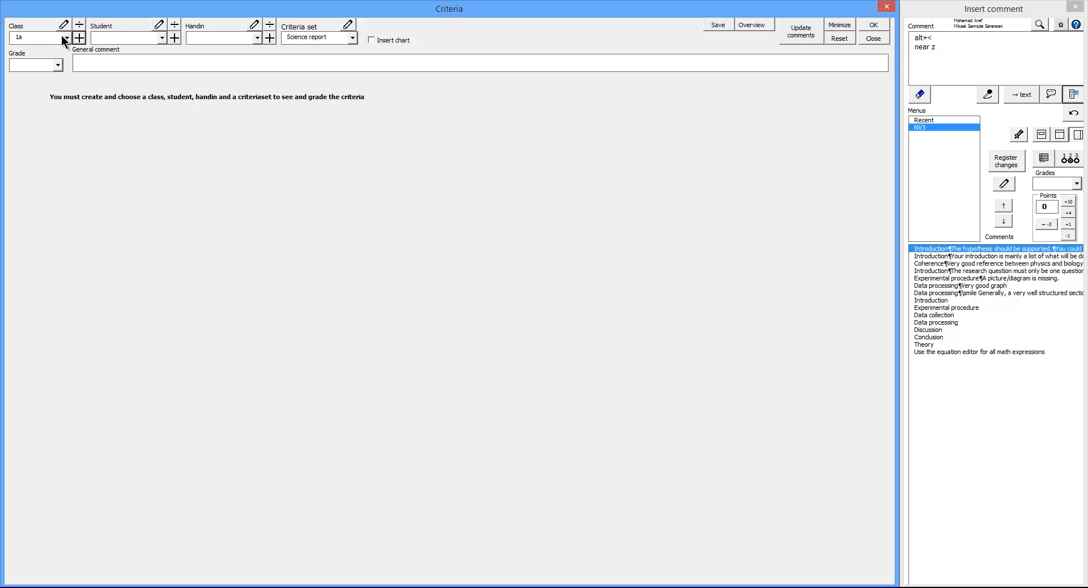
left_click(174, 38)
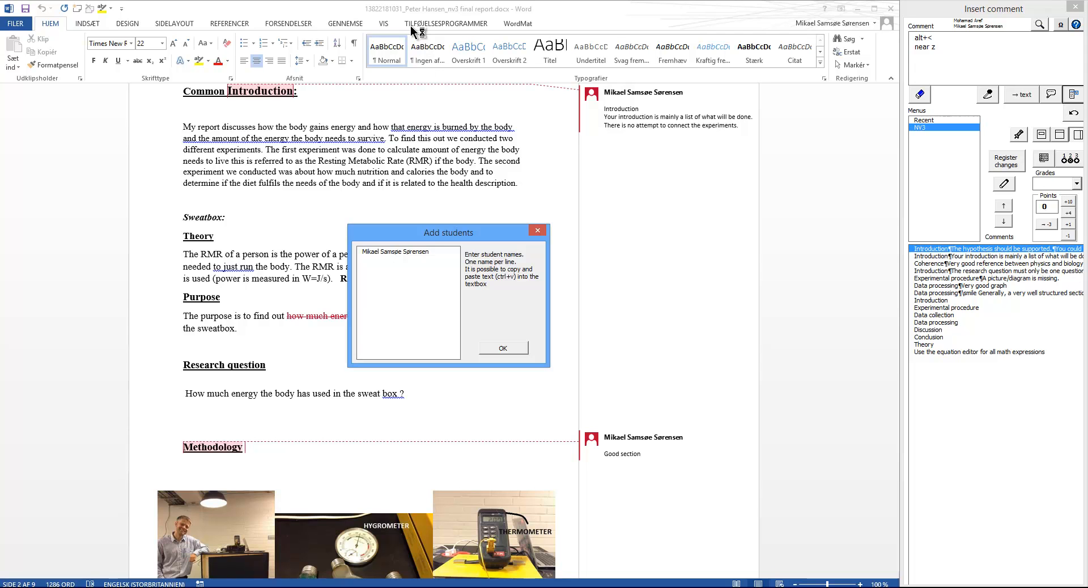
left_click(502, 348)
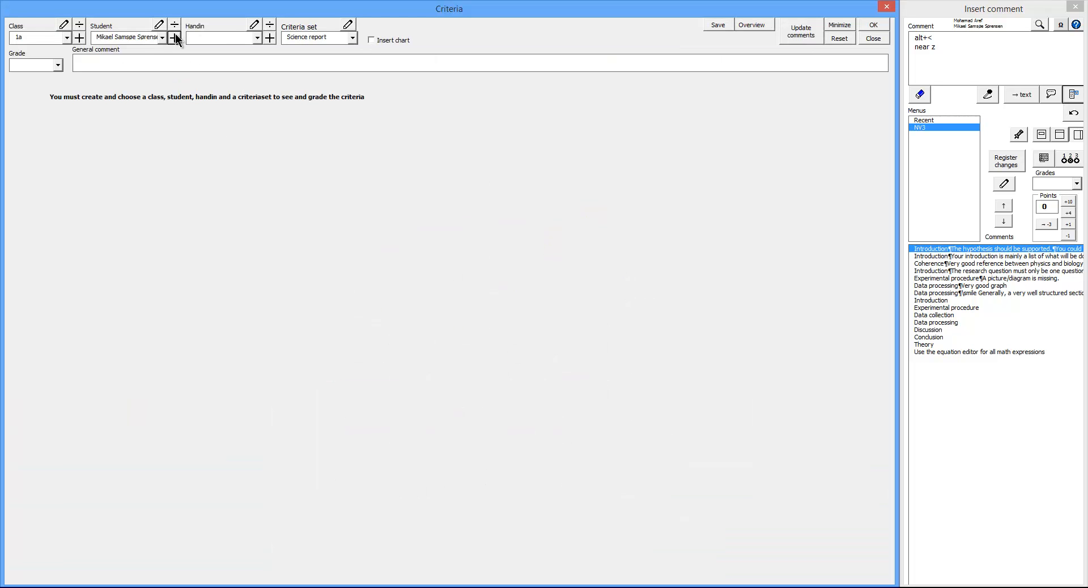
- Add a handin named "science 1" for the student
left_click(270, 38)
type("sci")
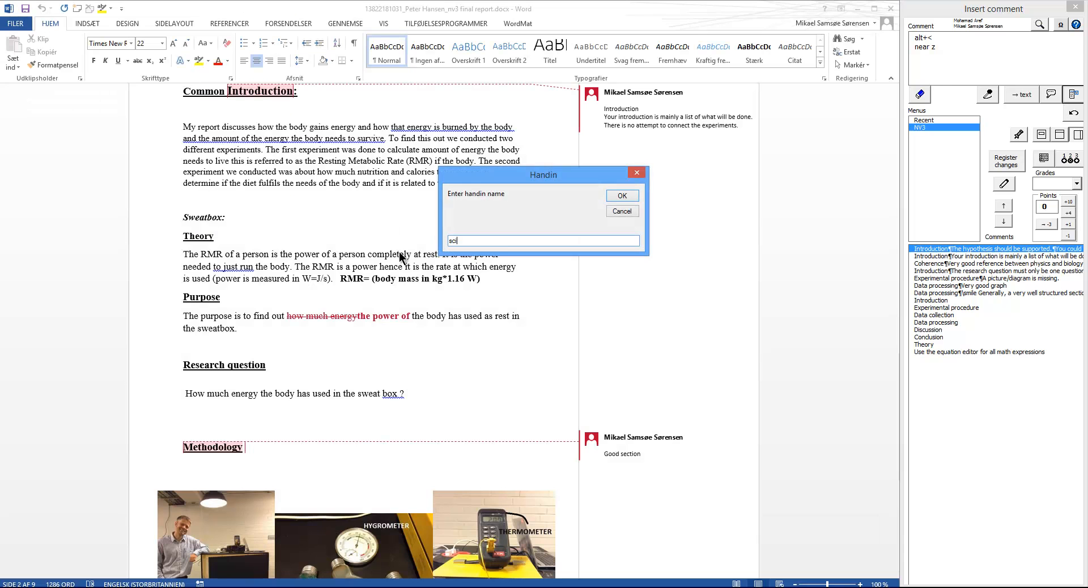
type("ence 1")
left_click(630, 195)
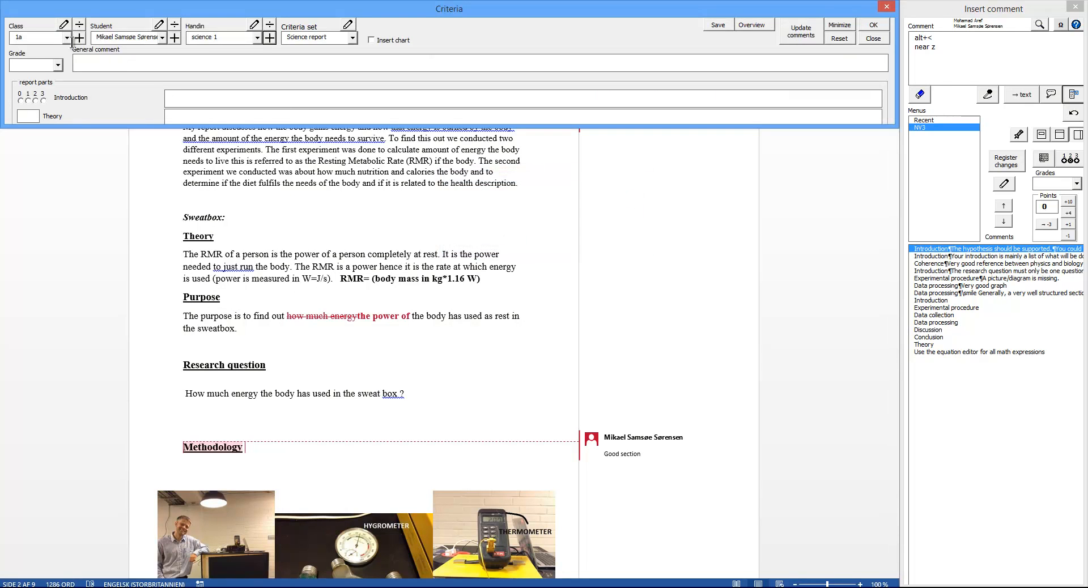
- Grade the Introduction criterion with 2 points and the comment "remember hypothesis", and close the grading form
left_click(300, 38)
left_click(36, 100)
left_click(234, 103)
type("remember hypothesis")
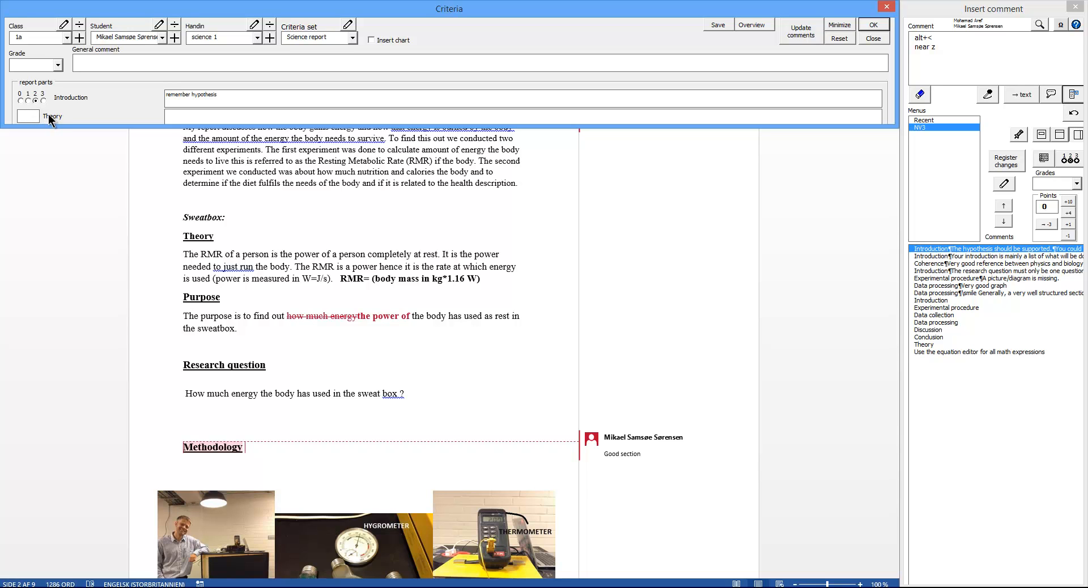
left_click(879, 39)
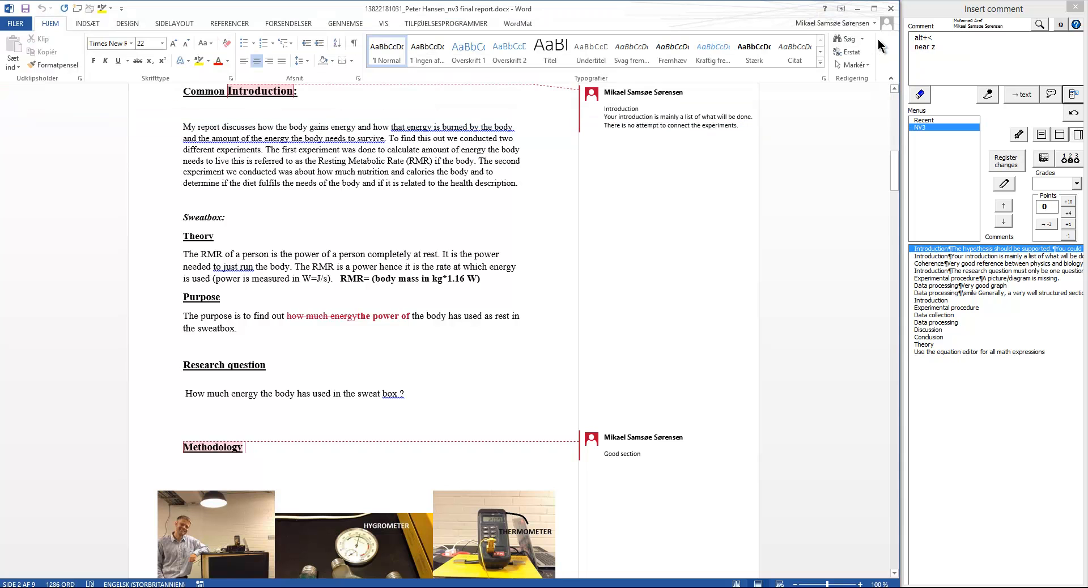
- Change the type of the Theory criterion in the report parts group to Radio buttons and save the criterion
left_click(462, 24)
left_click(48, 40)
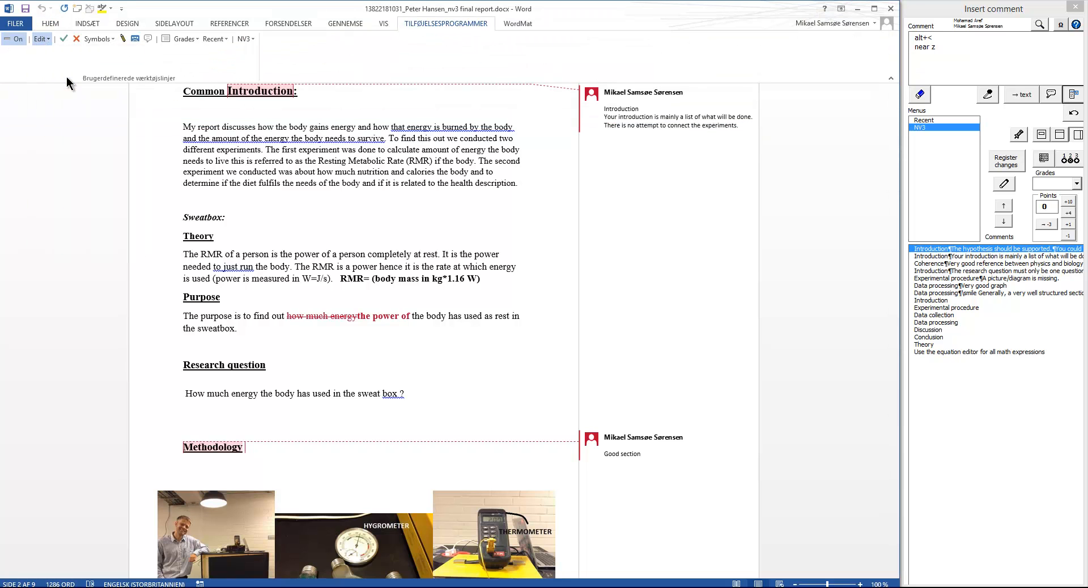
left_click(71, 80)
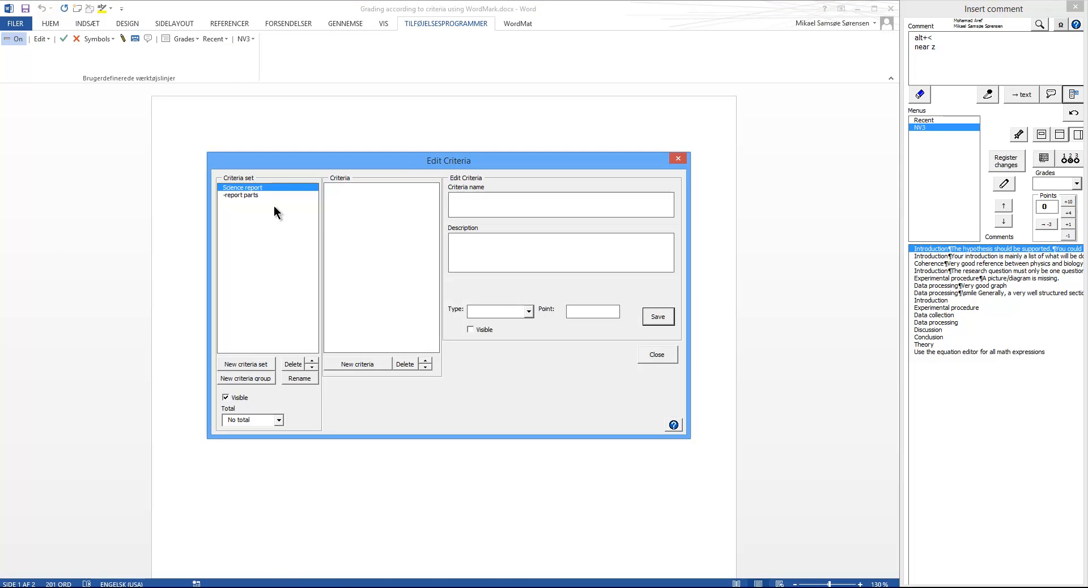
left_click(267, 195)
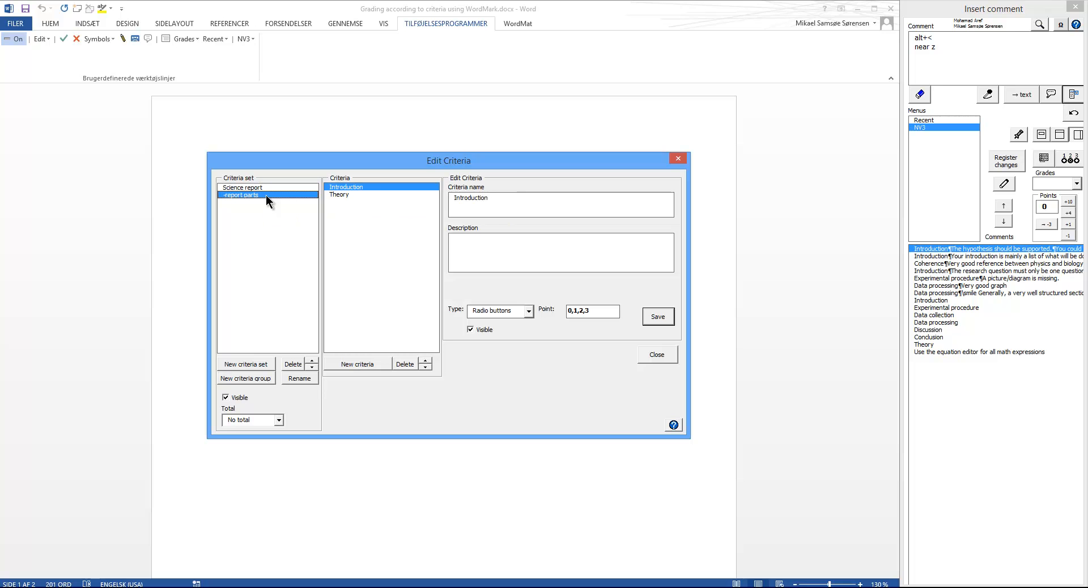
left_click(367, 194)
left_click(528, 311)
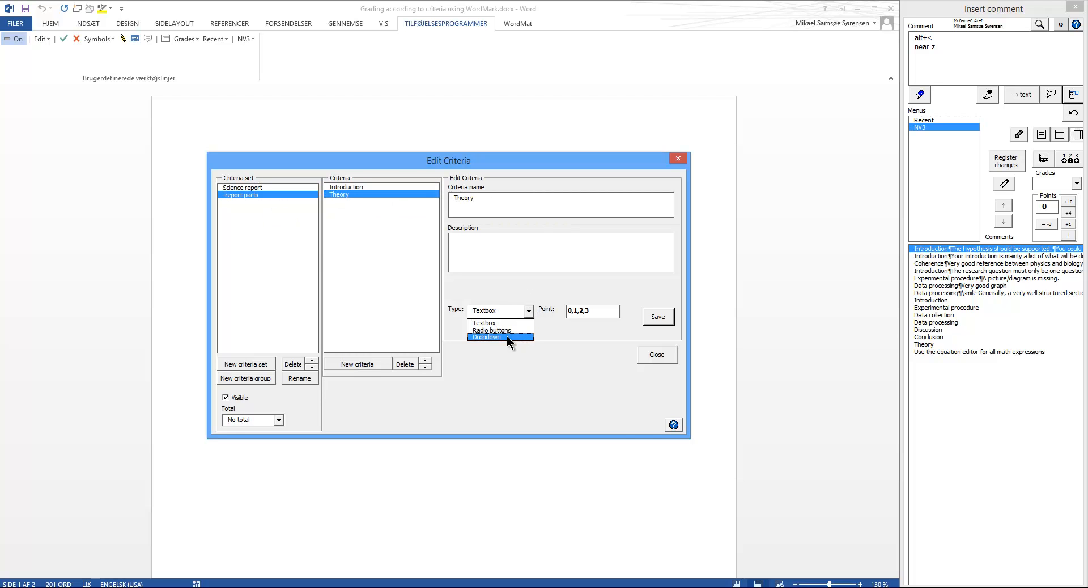
left_click(506, 337)
left_click(658, 316)
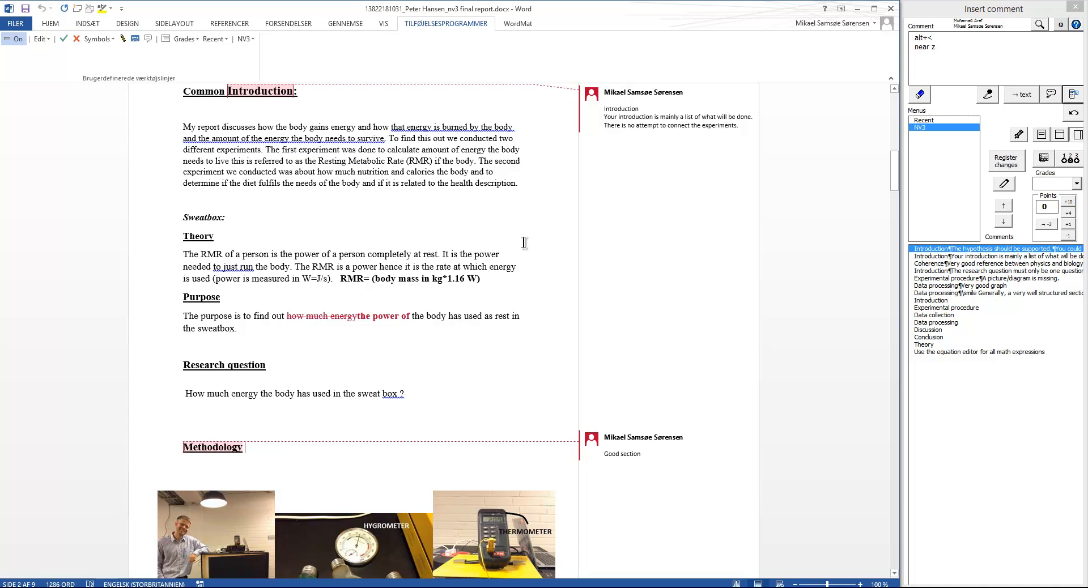
- Reselect the student in the criteria grading form and save the grading
left_click(508, 225)
key("alt+less")
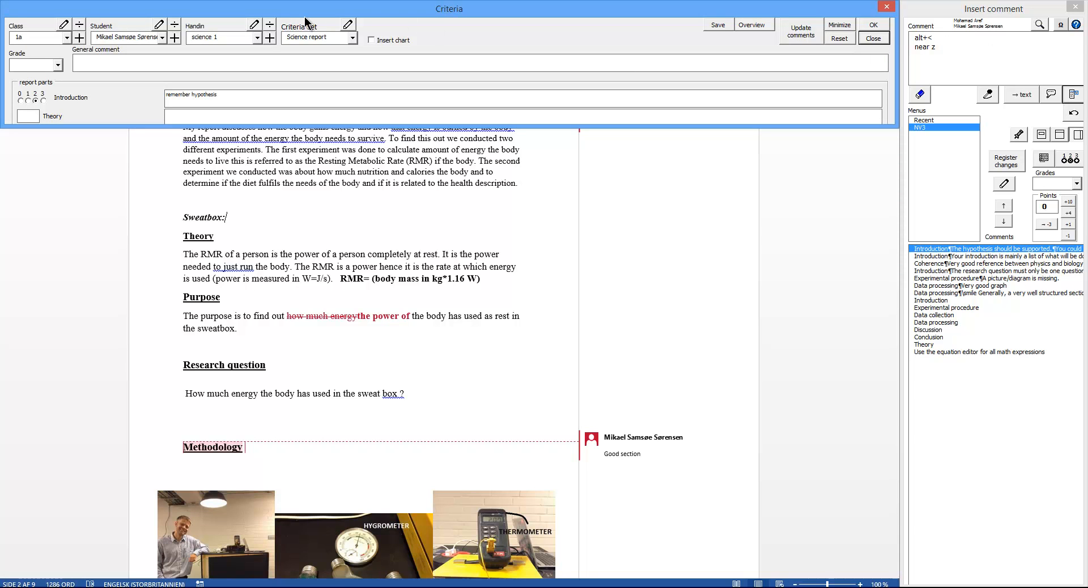
left_click(162, 37)
left_click(159, 49)
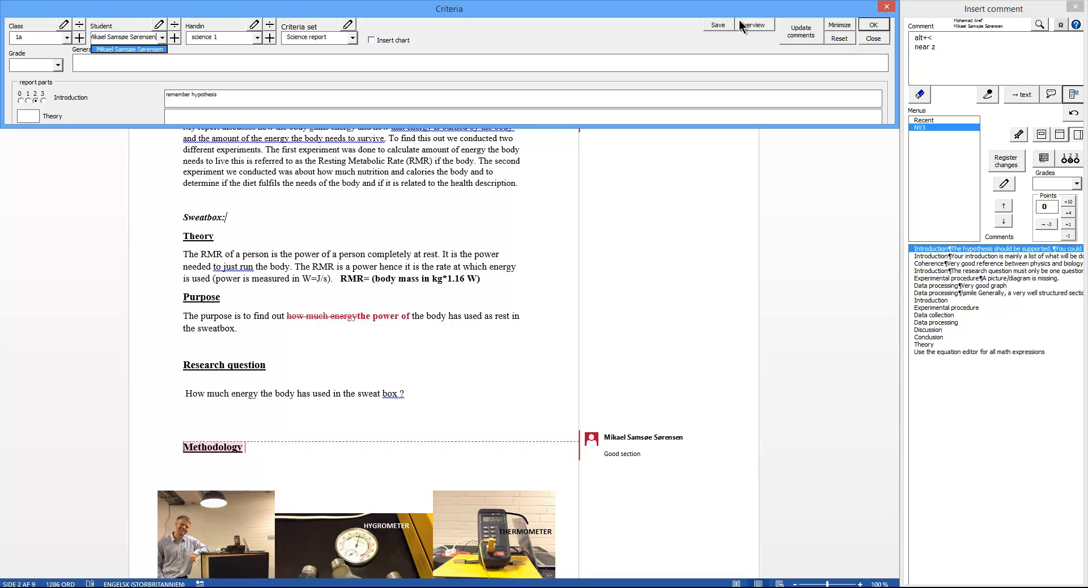
left_click(722, 22)
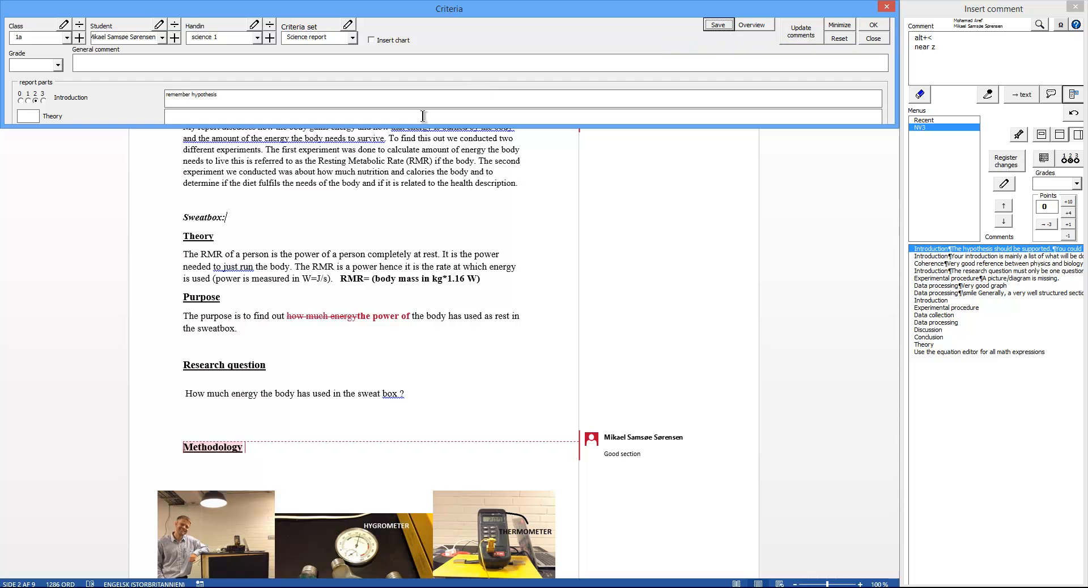
left_click(890, 8)
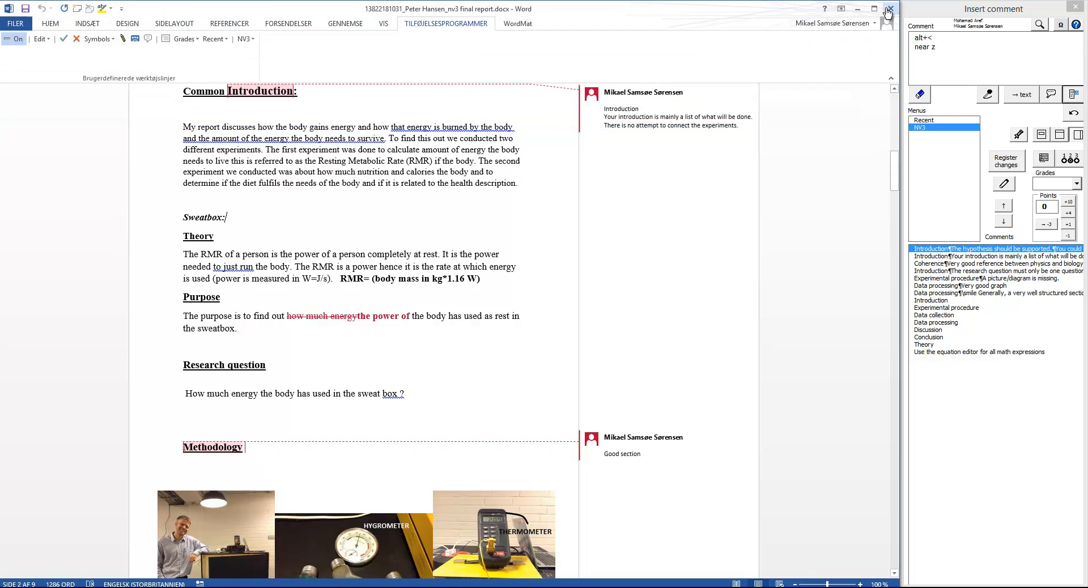
key("alt+less")
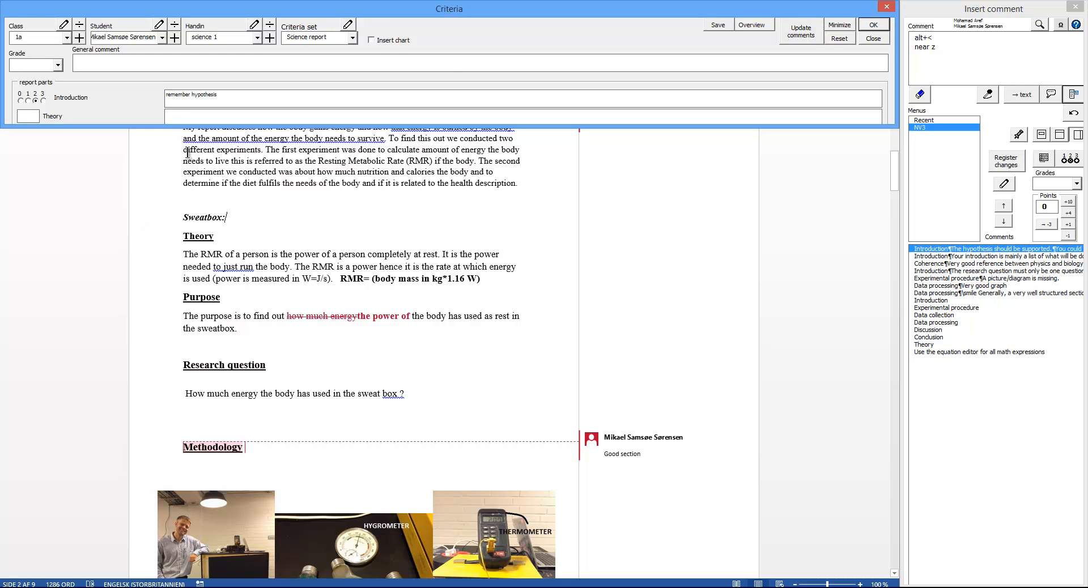
left_click(873, 39)
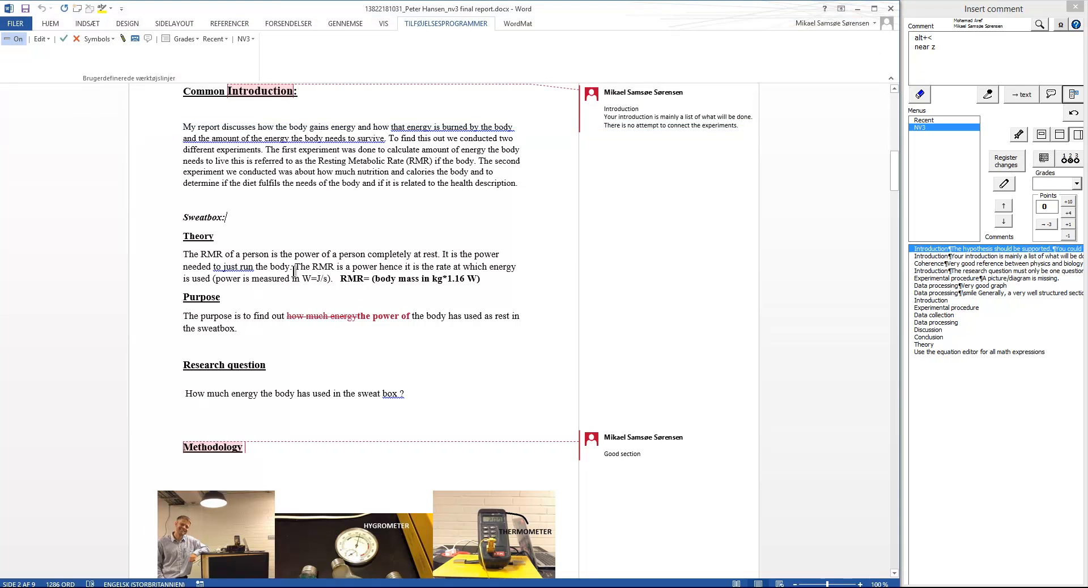
- Reset all grades, points and comments for the student's science 1 handin in the criteria grading form
key("alt+less")
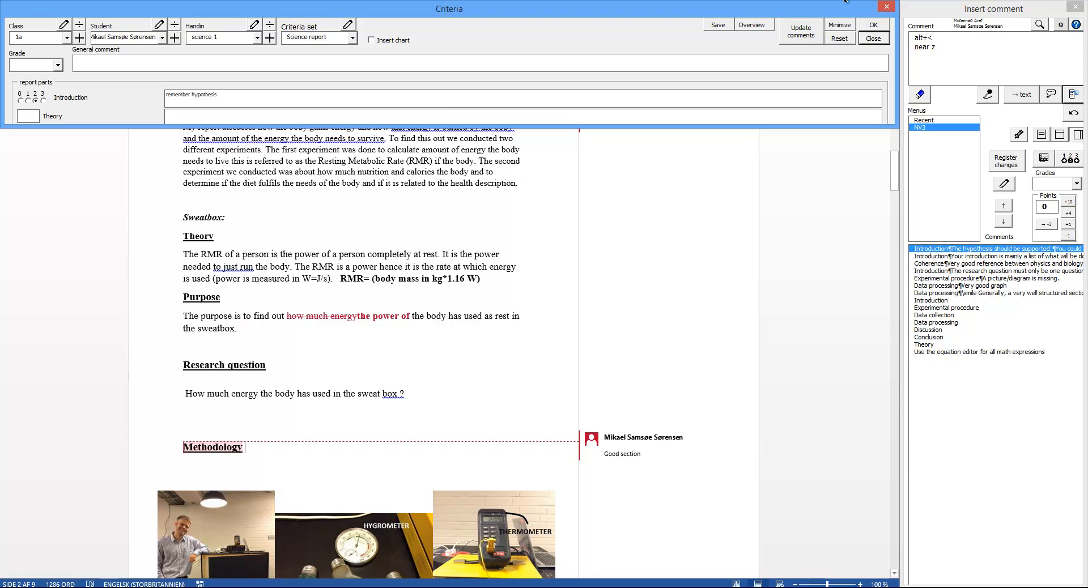
left_click(839, 38)
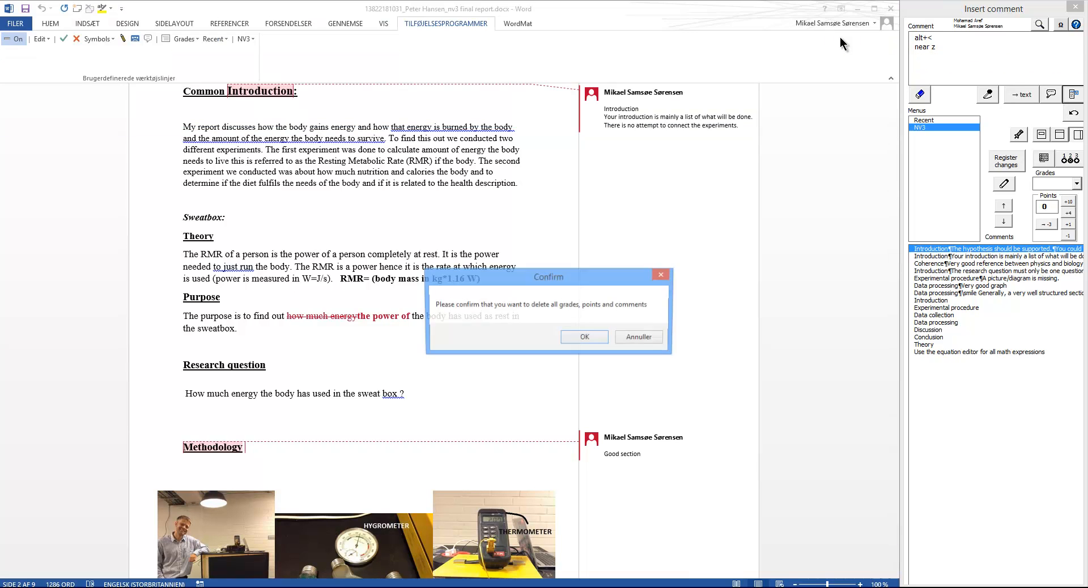
left_click(598, 335)
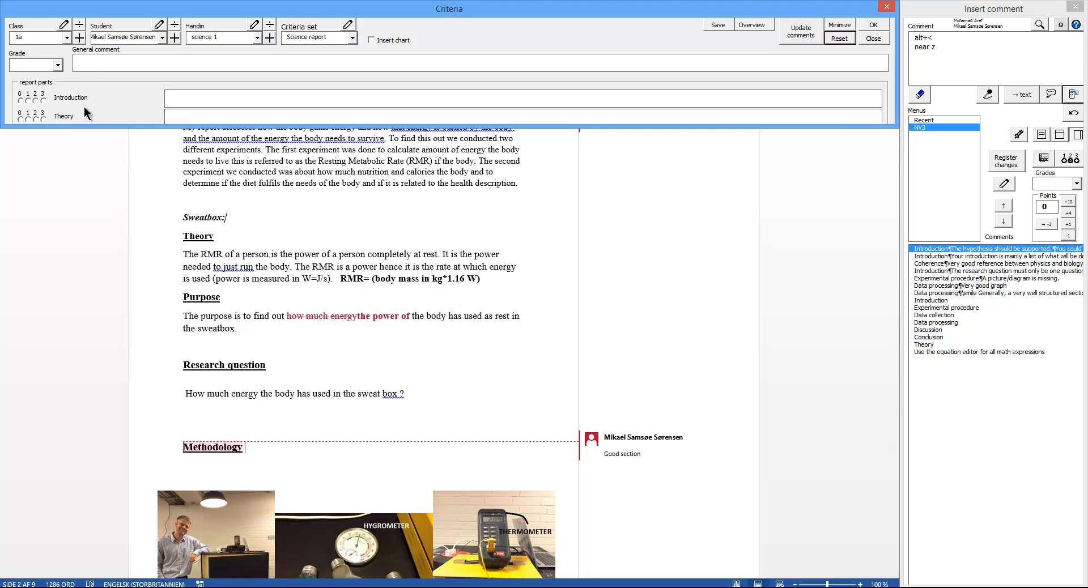
- Grade the Introduction criterion with 2 points, add the comment "remember hypothesis", and save the grading
left_click(36, 100)
left_click(245, 97)
type("remember hypothesis")
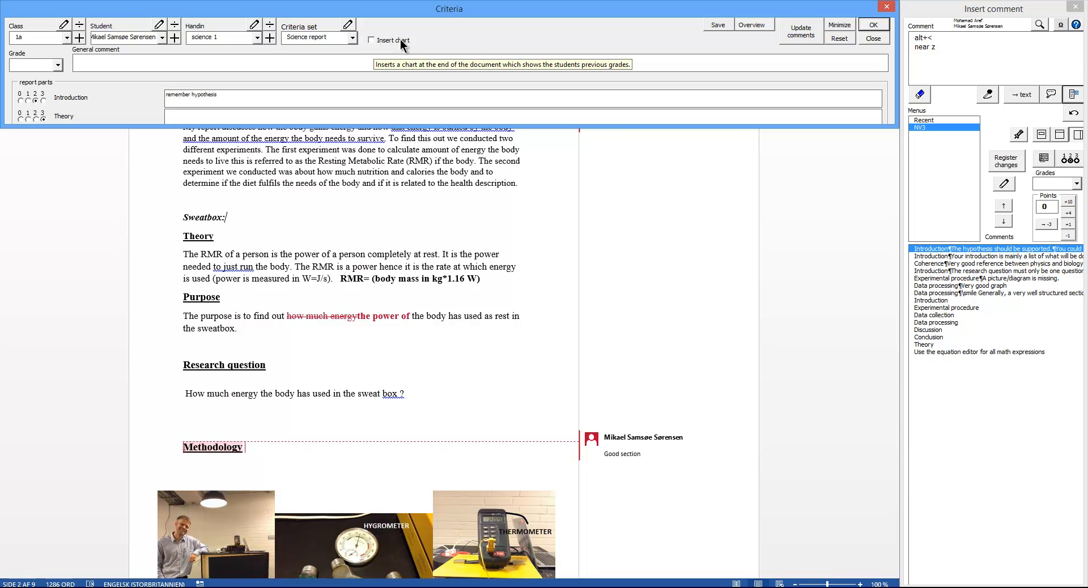
left_click(719, 25)
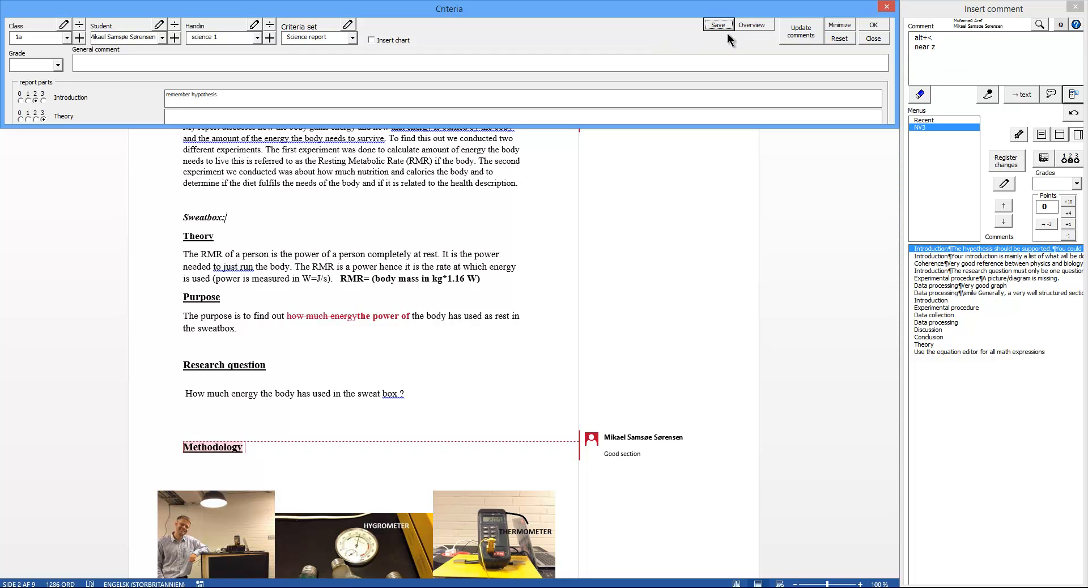
- Review class 1a's grades and the student's Science report criteria points in the student progress overview
left_click(758, 26)
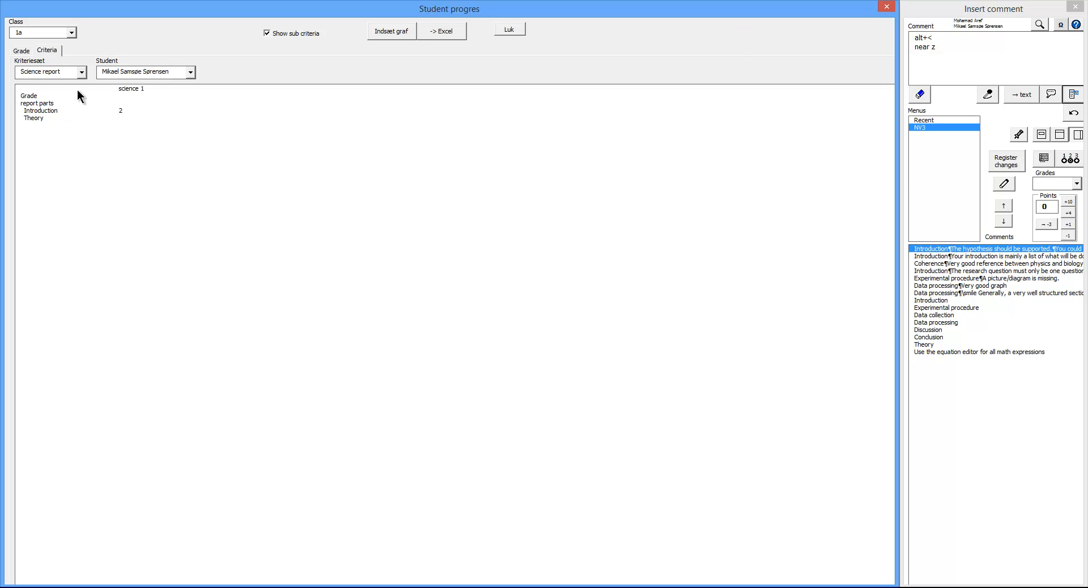
left_click(21, 51)
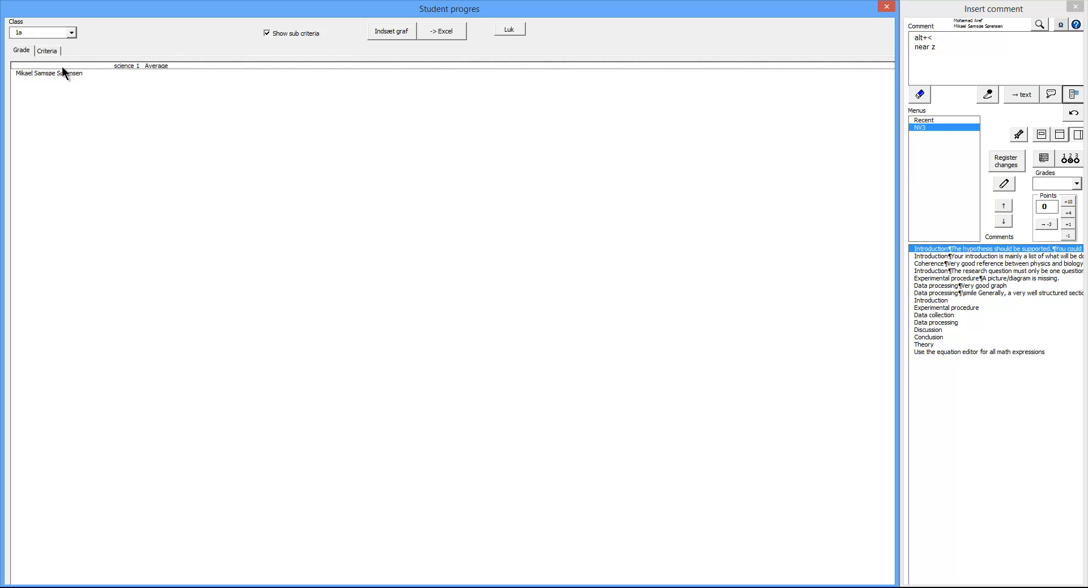
left_click(48, 51)
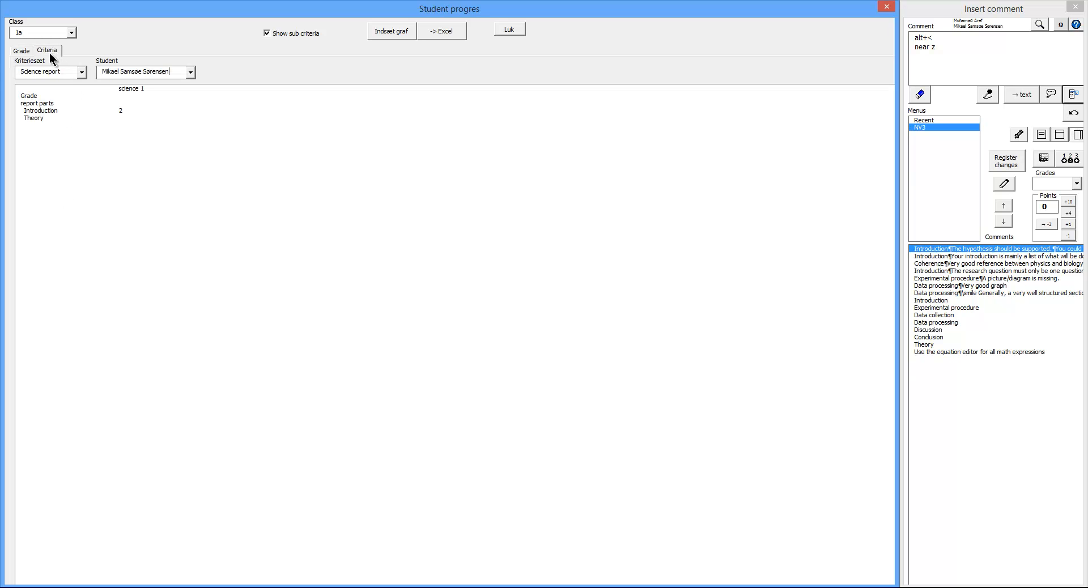
left_click(82, 73)
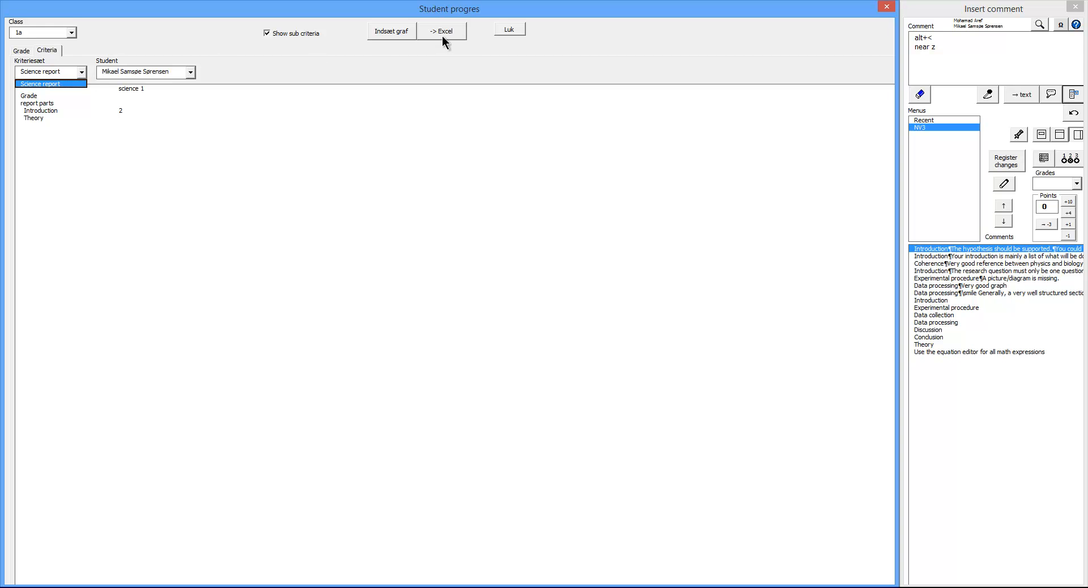
left_click(508, 29)
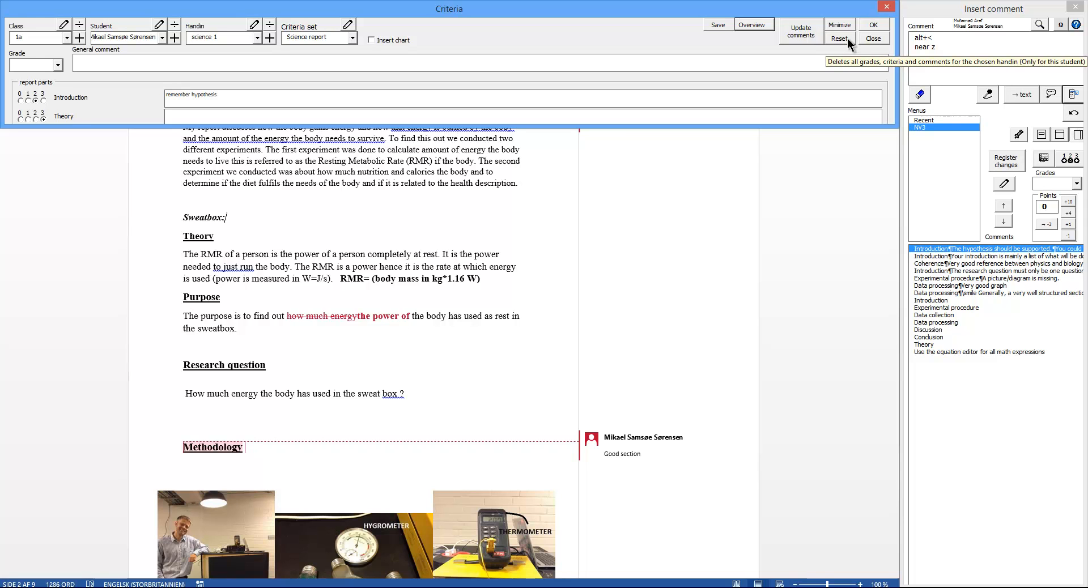
- Fetch the comments from the report into the matching criteria and close the grading form
left_click(805, 35)
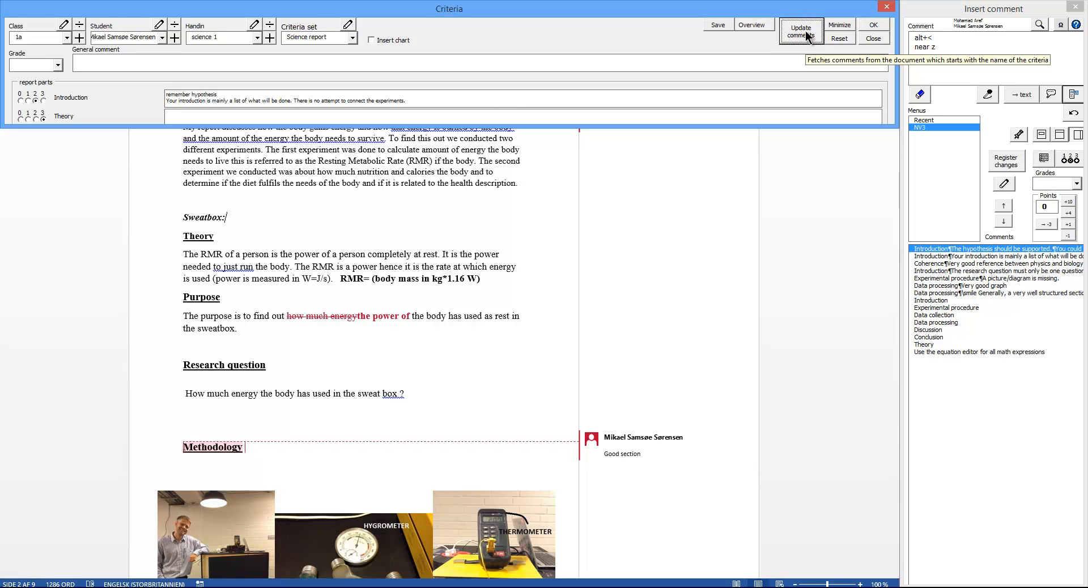
left_click(425, 98)
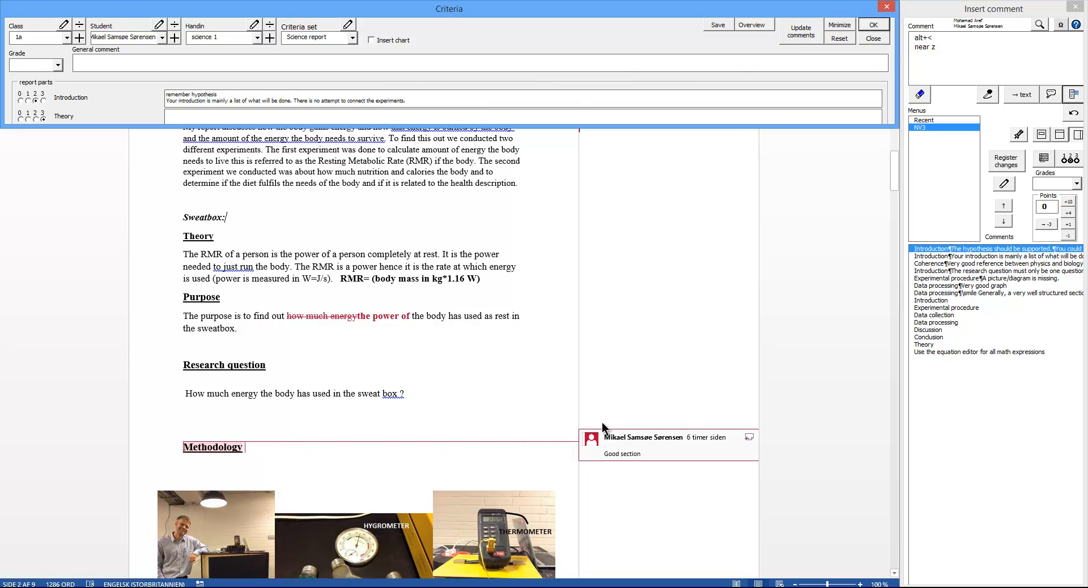
left_click(608, 397)
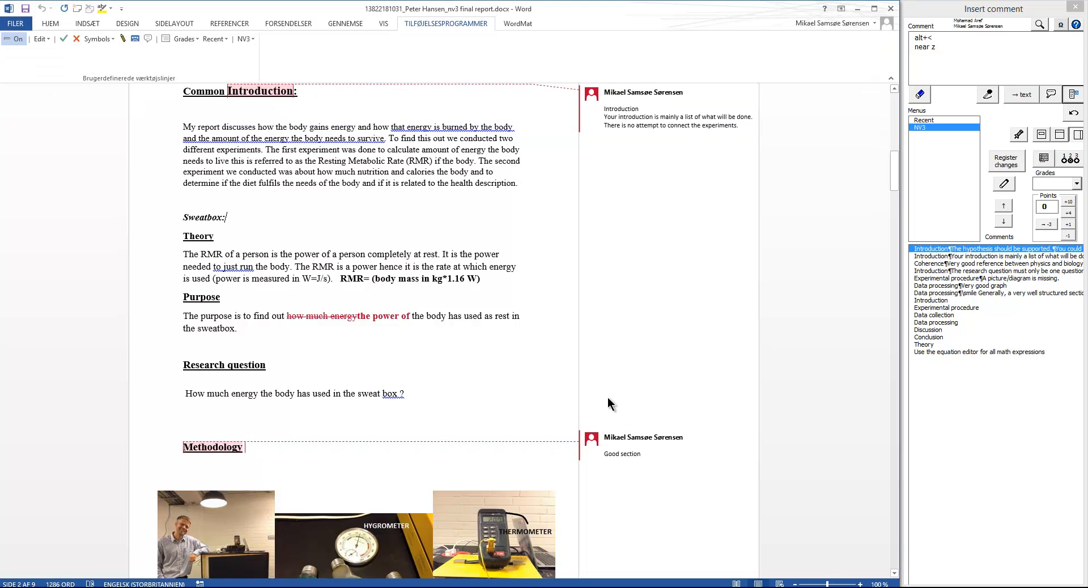
- Compare the Introduction comment in the document, both heading line and text, with the comment fetched into the Introduction criterion
scroll(607, 397, "up", 1)
scroll(607, 396, "up", 1)
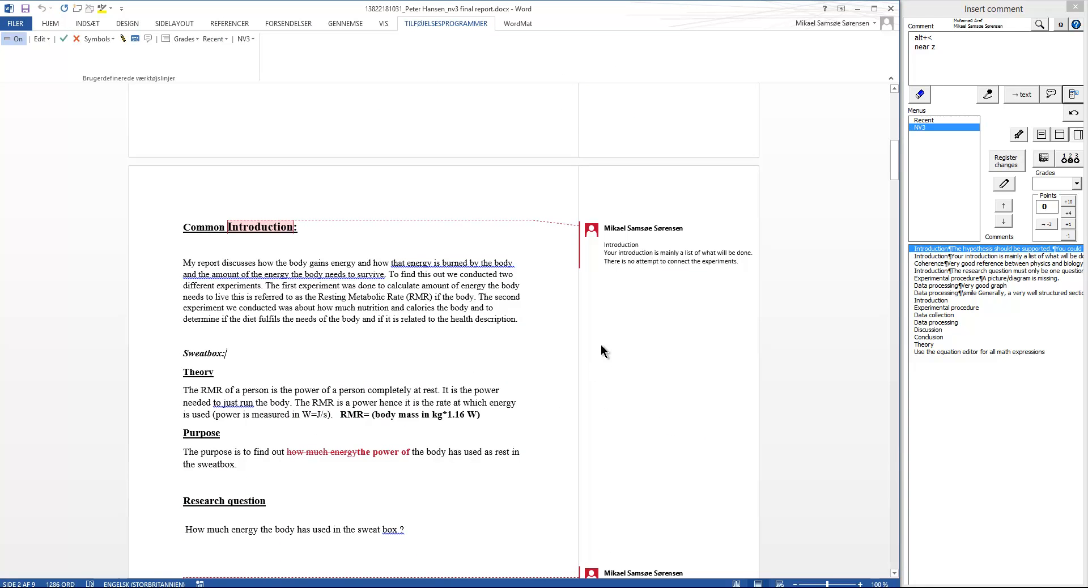
left_click(656, 248)
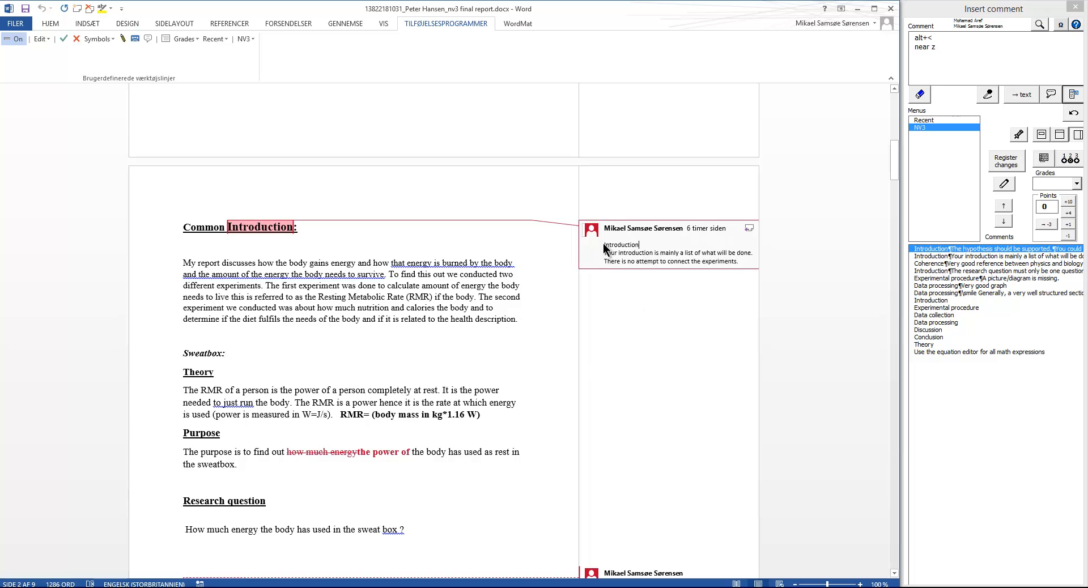
left_click_drag(646, 245, 597, 240)
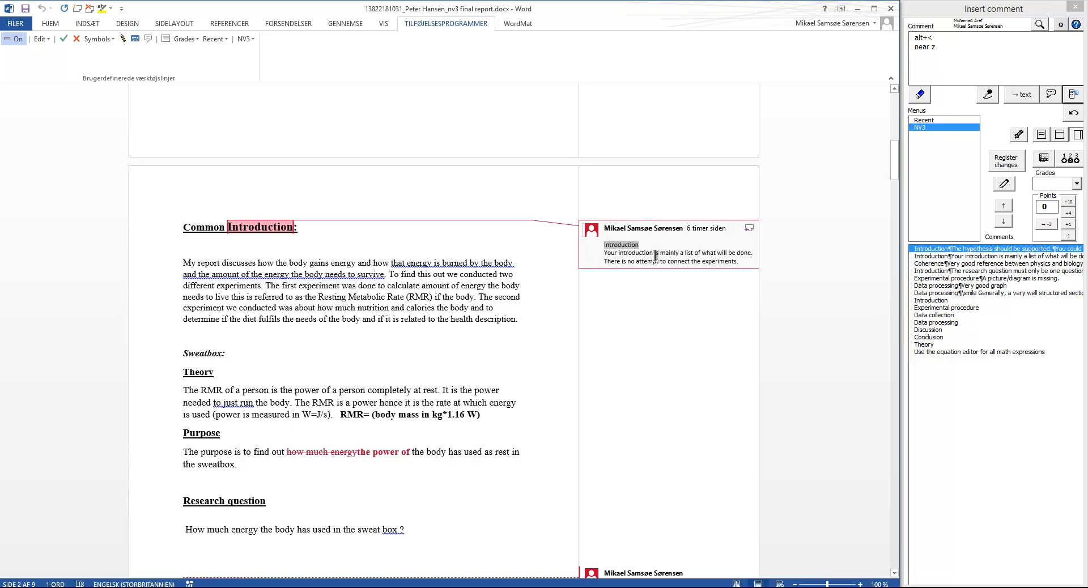
left_click_drag(602, 253, 757, 270)
key("alt+less")
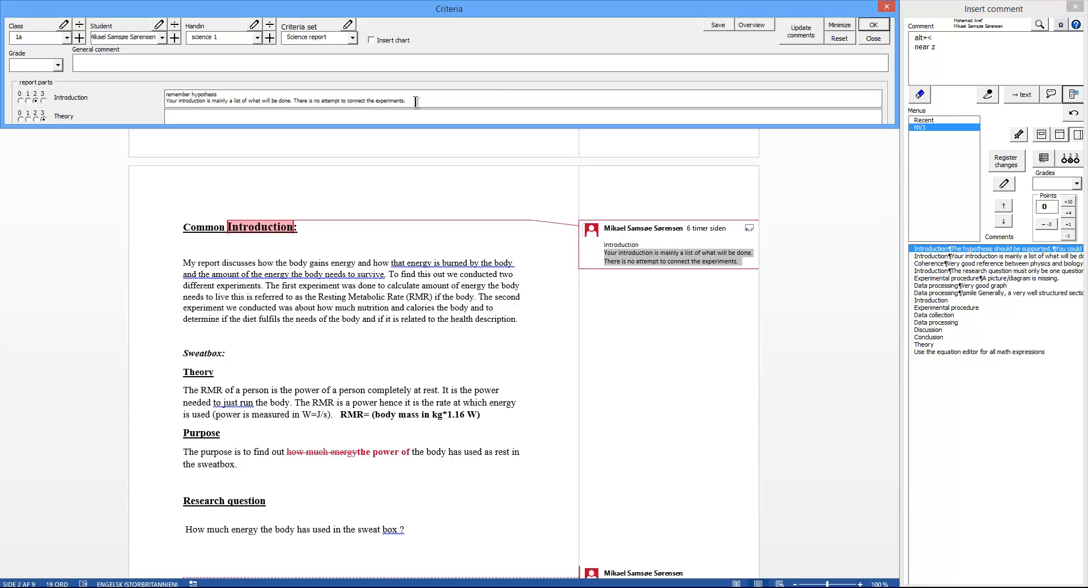
left_click_drag(167, 103, 445, 107)
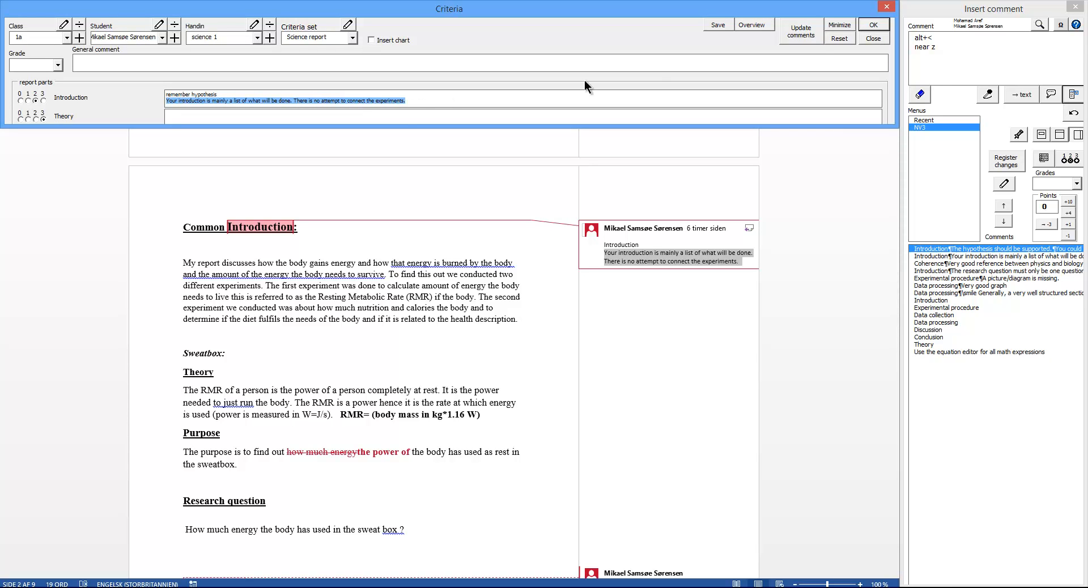
left_click(810, 35)
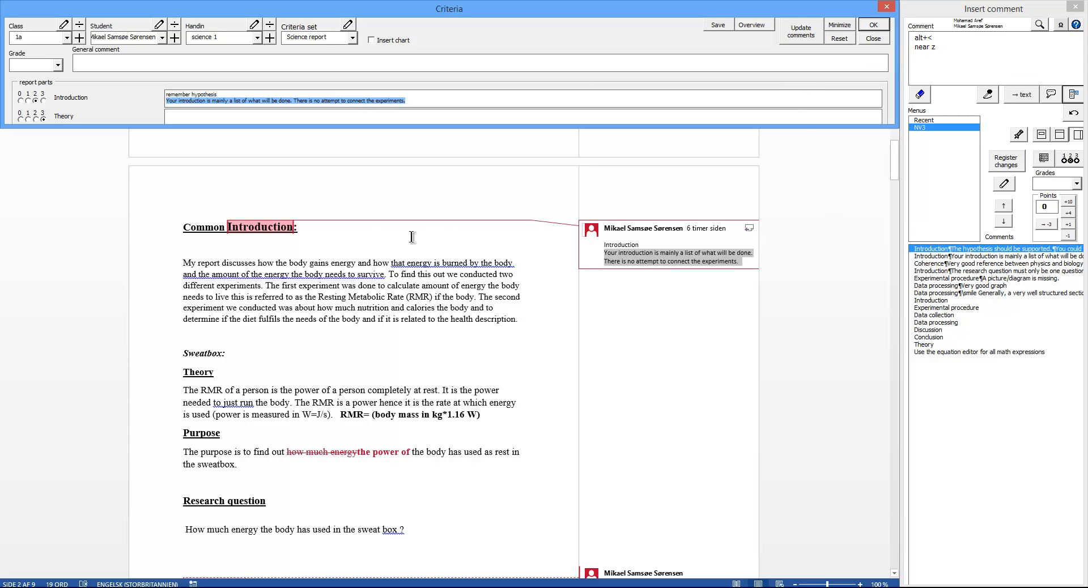
left_click(543, 309)
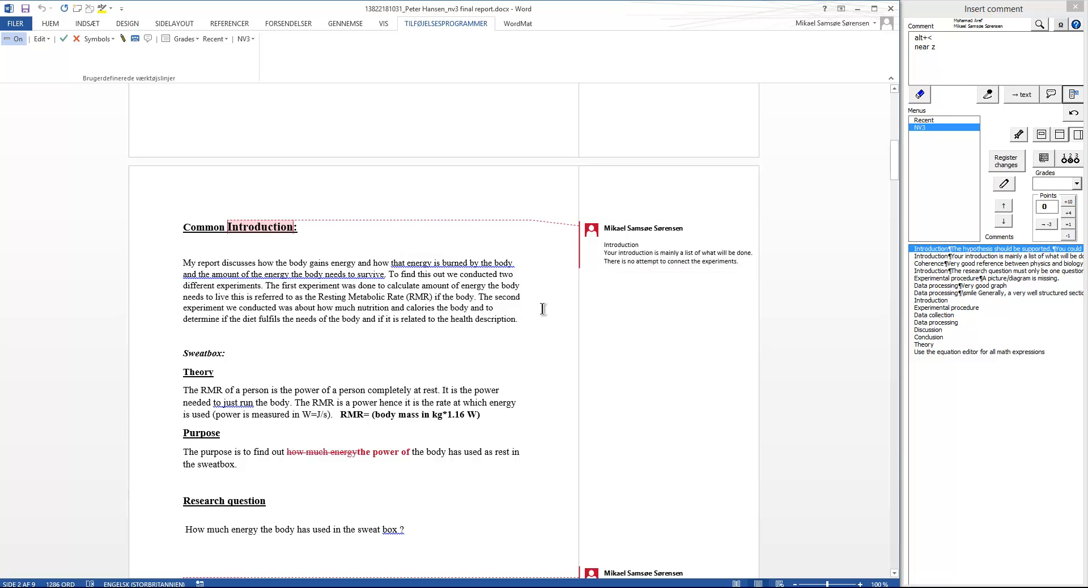
- Add the stored Coherence comment "Very good reference between physics and biology." to the comment box
left_click(1001, 258)
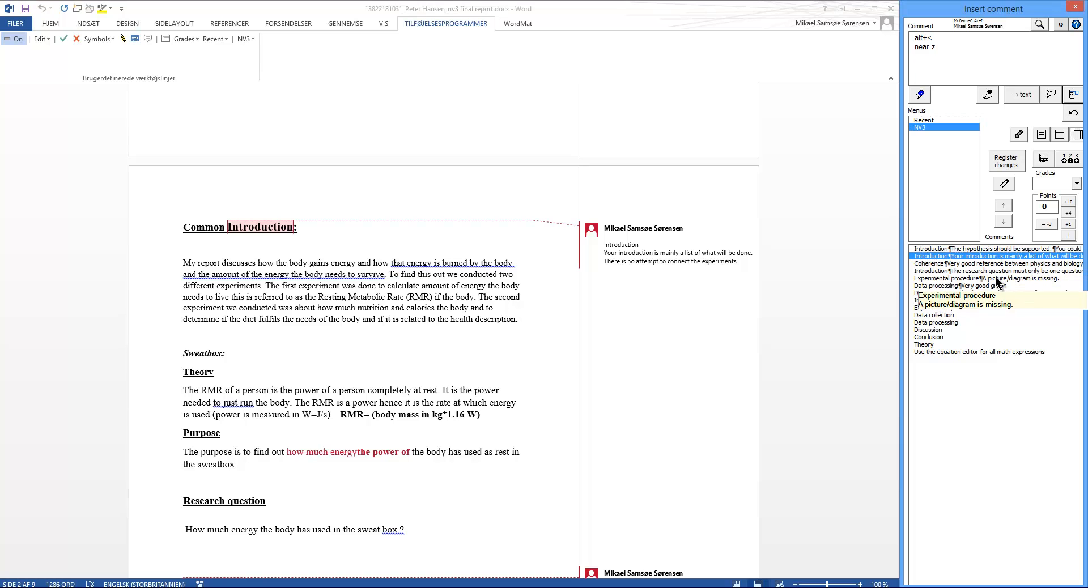
left_click(964, 265)
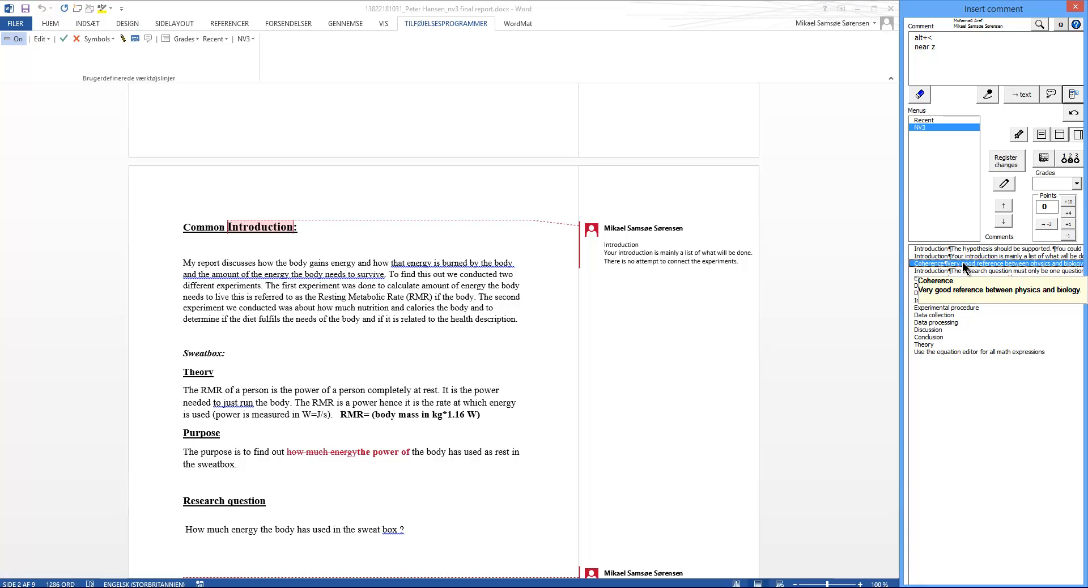
left_click(1004, 208)
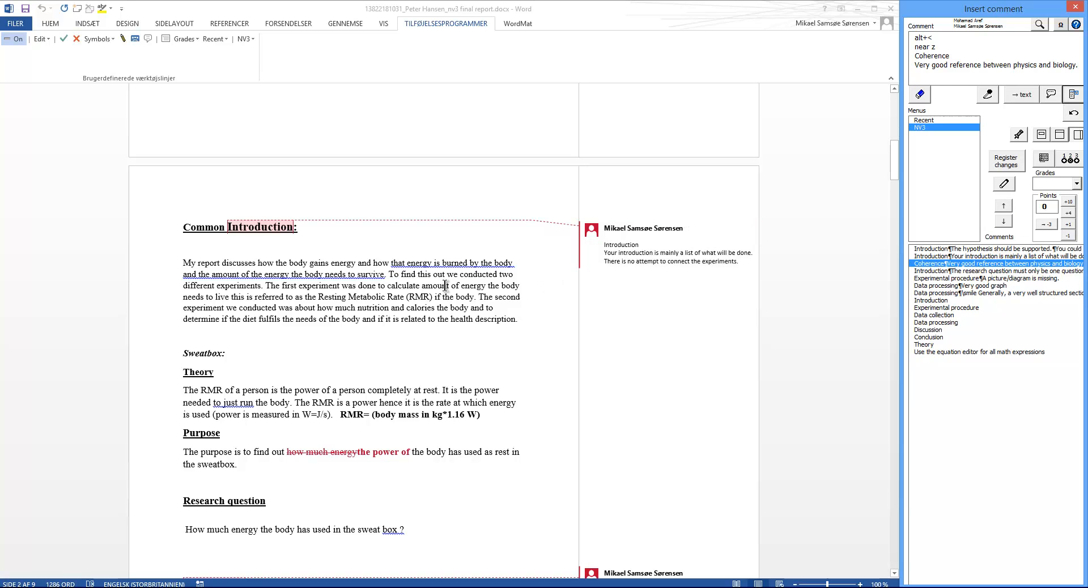
left_click(446, 244)
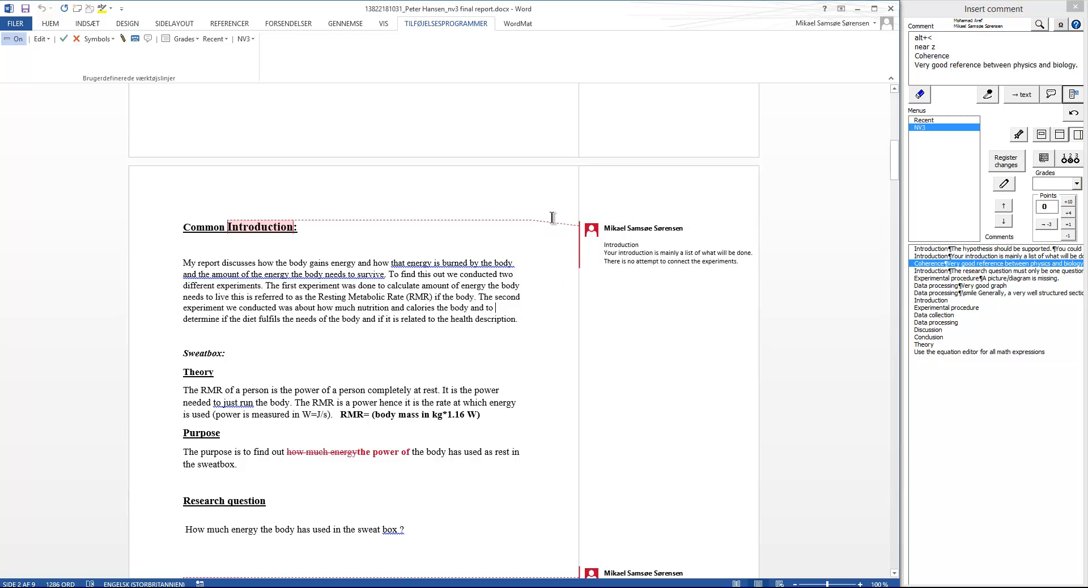
- Insert the student's science 1 criteria evaluation at the end of the report from the Criteria form
key("alt+less")
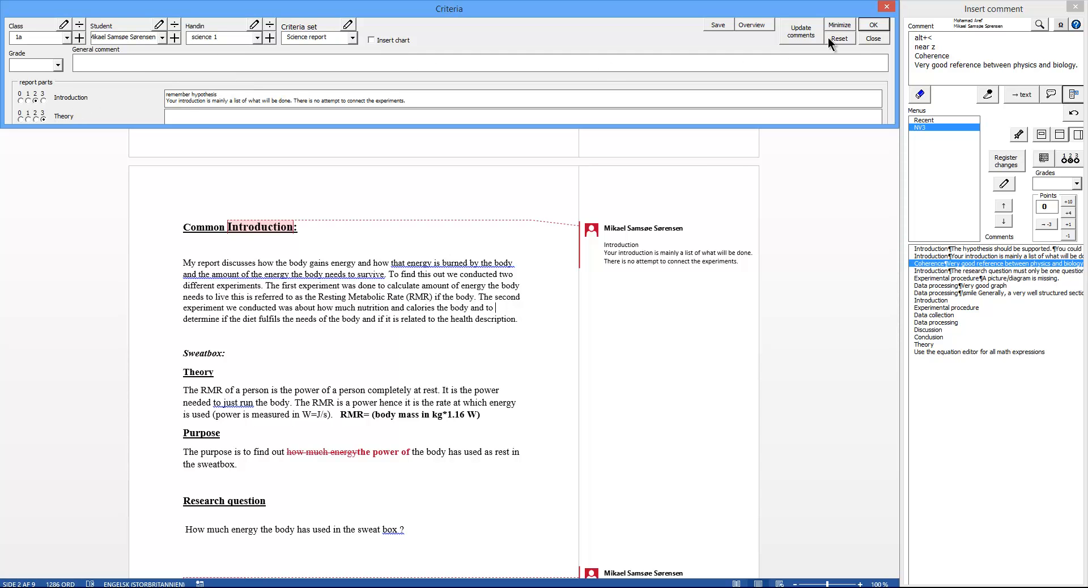
left_click(873, 25)
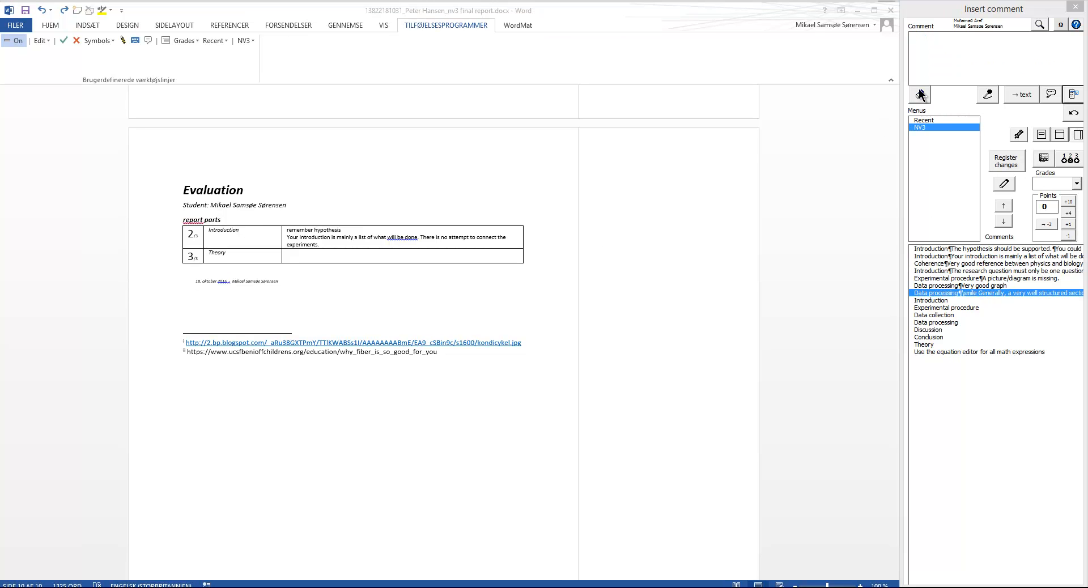
- Write the shortcut note "alt + <" on its own line in the emptied comment box
left_click(936, 69)
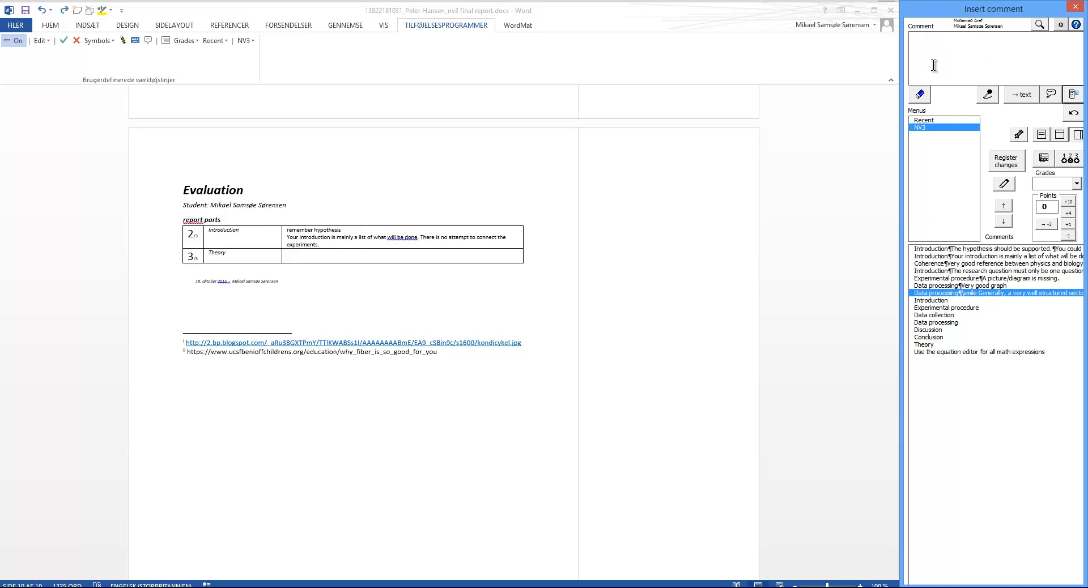
type("alt + <")
key("Return")
- Clear all text from the general comment in the Criteria form and close the form
key("alt+less")
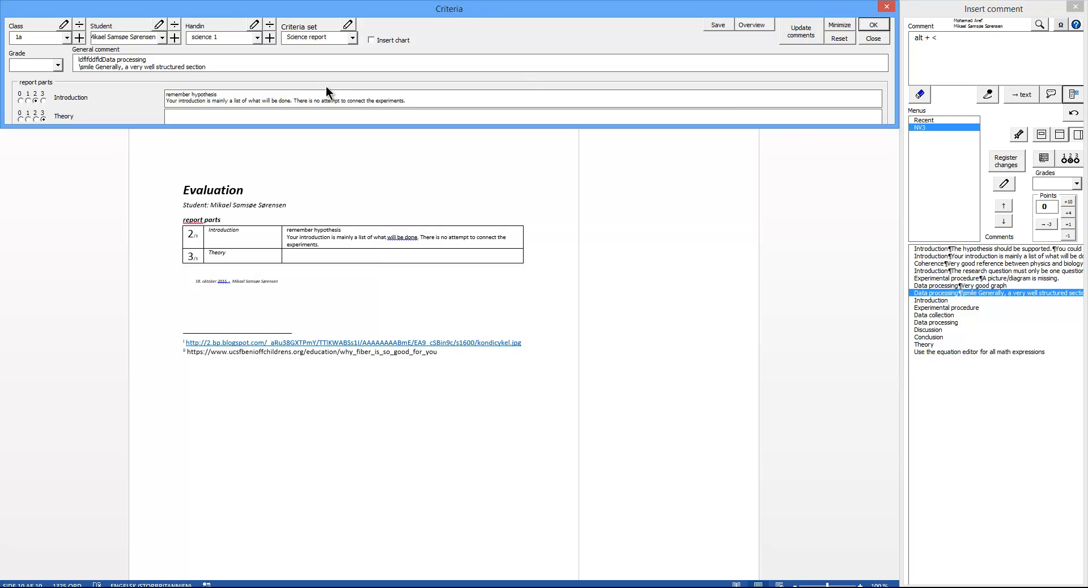
left_click_drag(319, 65, 58, 53)
key("Delete")
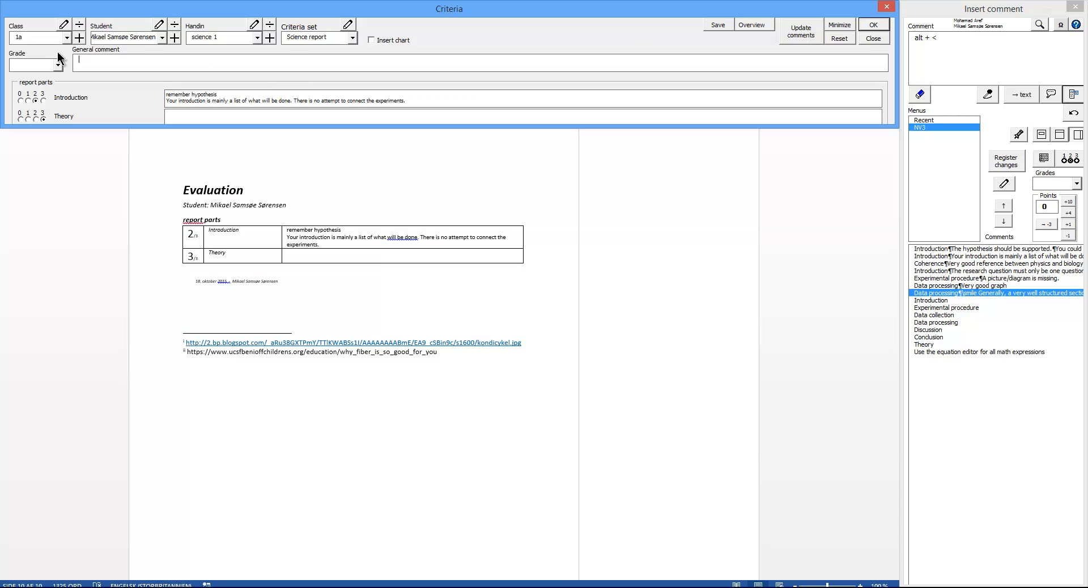
key("Escape")
- Reopen the Criteria form, enter "intro" as general comment and add the stored Experimental procedure comment "A picture/diagram is missing." to it
key("alt+less")
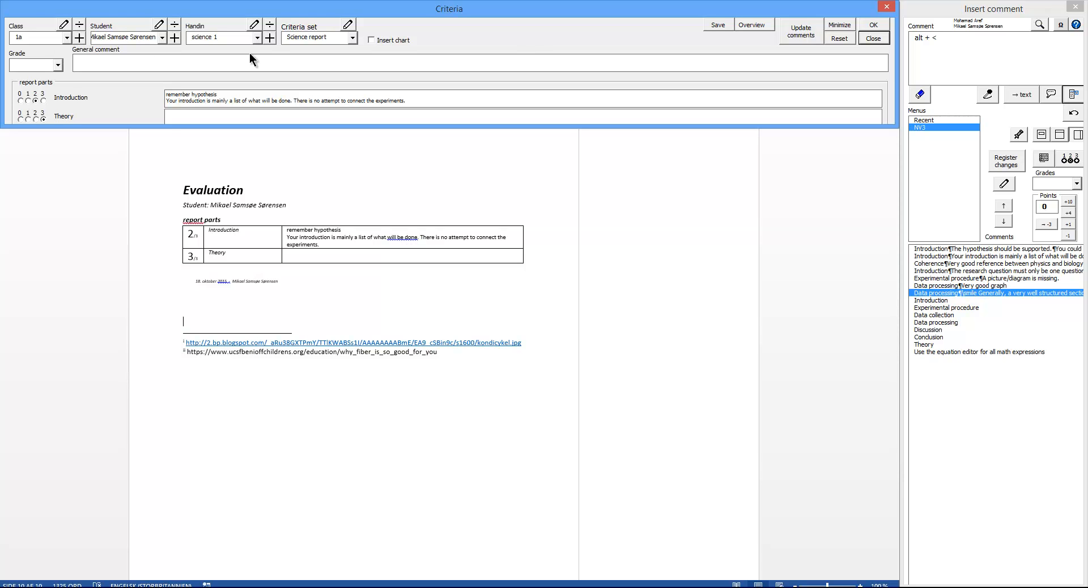
left_click(525, 57)
type("intro")
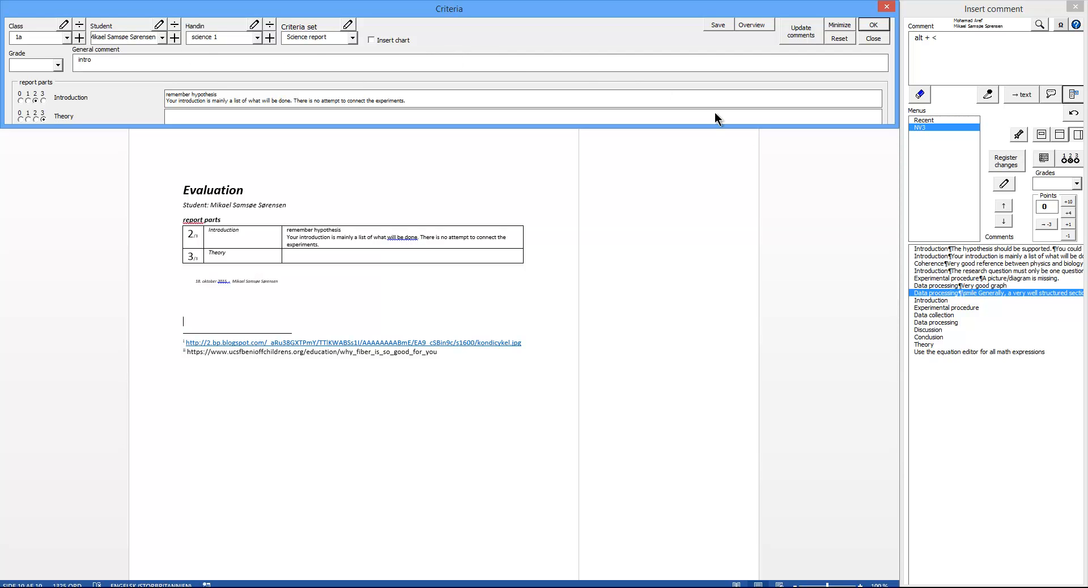
left_click(961, 278)
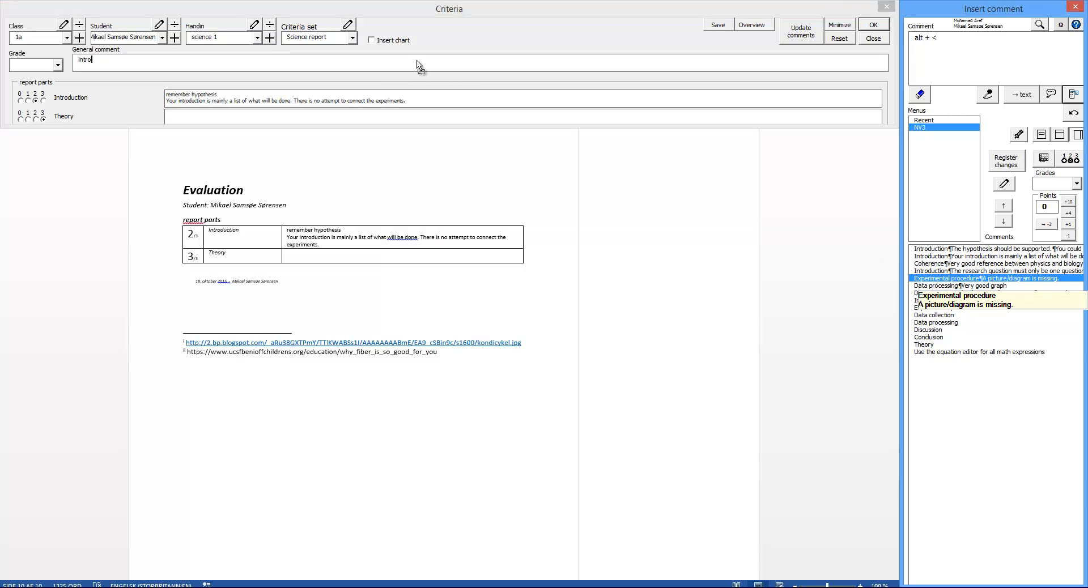